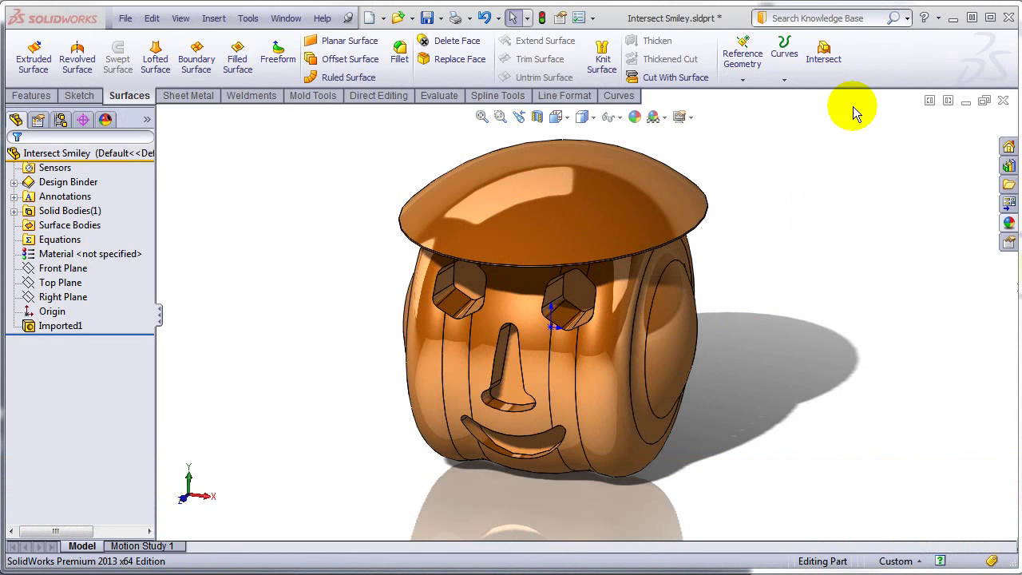
Step: Copy the tangent-connected outer faces of the head as an offset surface with a 0.000 in distance
{"action": "middle_click_drag", "start_coordinate": [471, 497], "coordinate": [488, 465]}
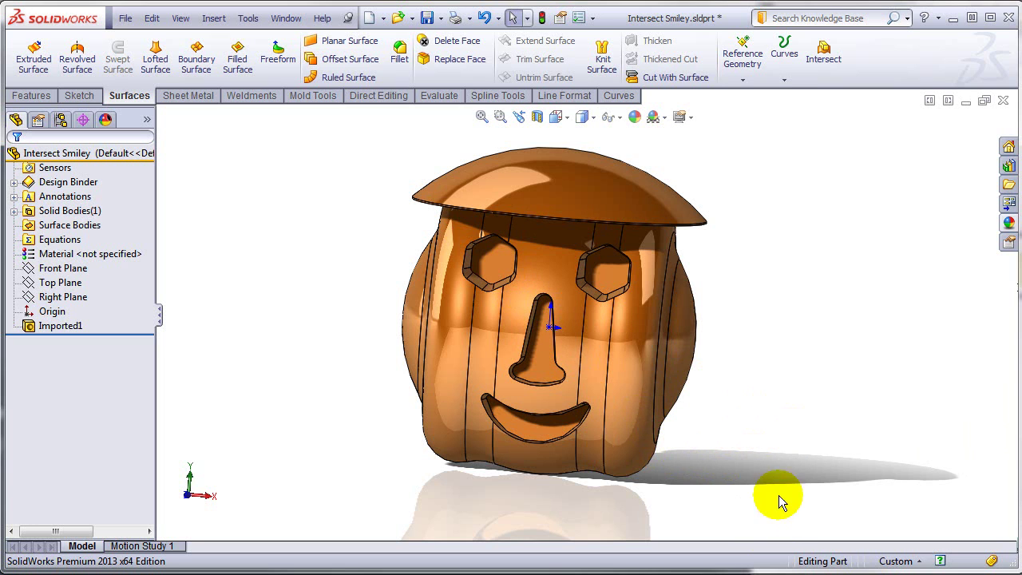
{"action": "middle_click_drag", "start_coordinate": [827, 442], "coordinate": [814, 466]}
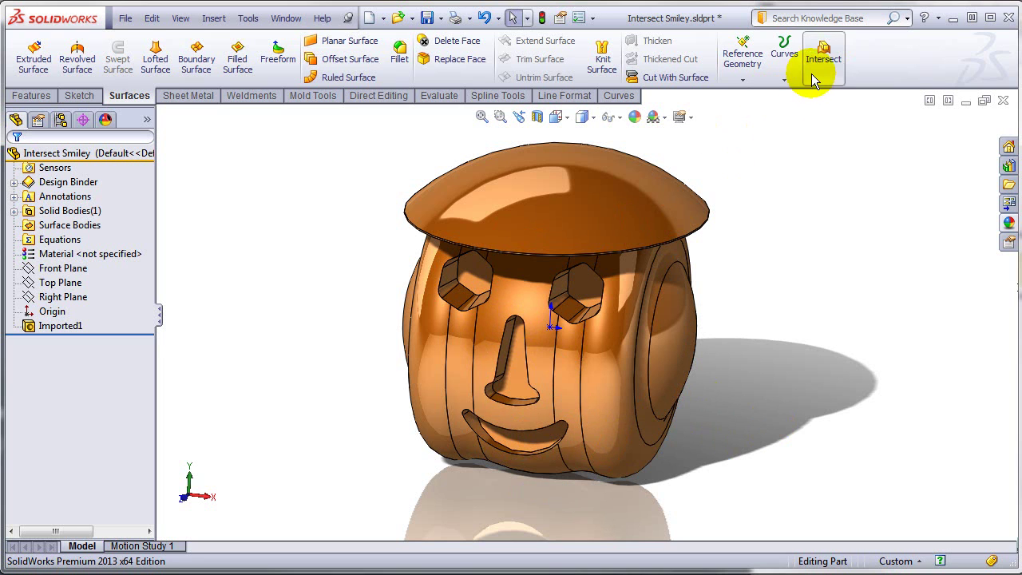
{"action": "right_click", "coordinate": [601, 359]}
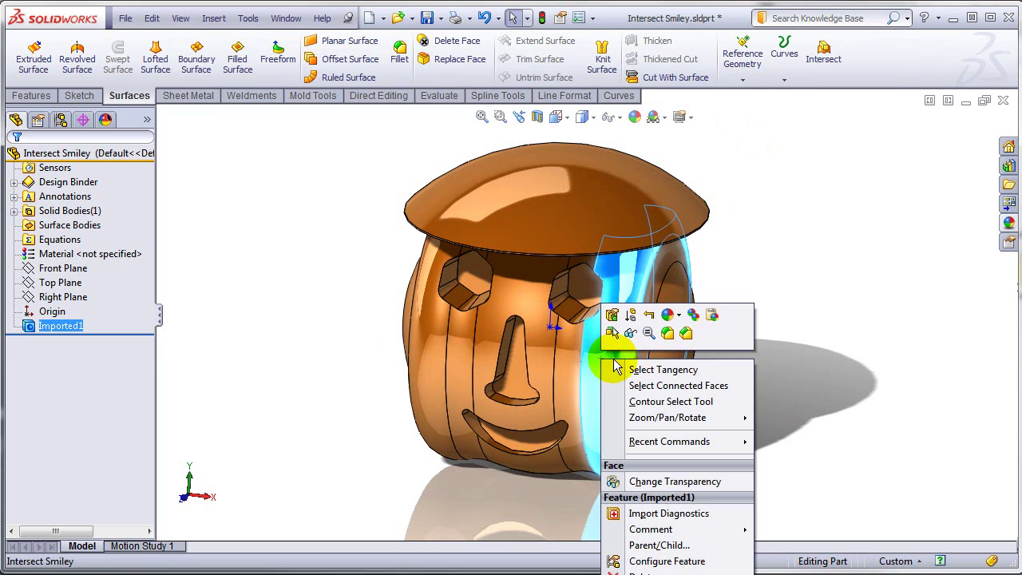
{"action": "left_click", "coordinate": [664, 370]}
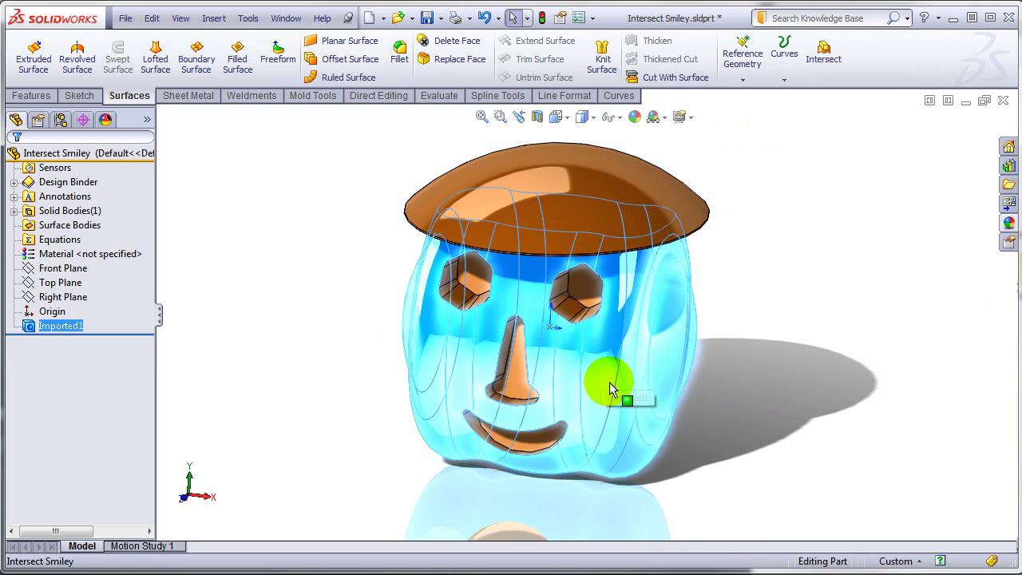
{"action": "left_click", "coordinate": [355, 65]}
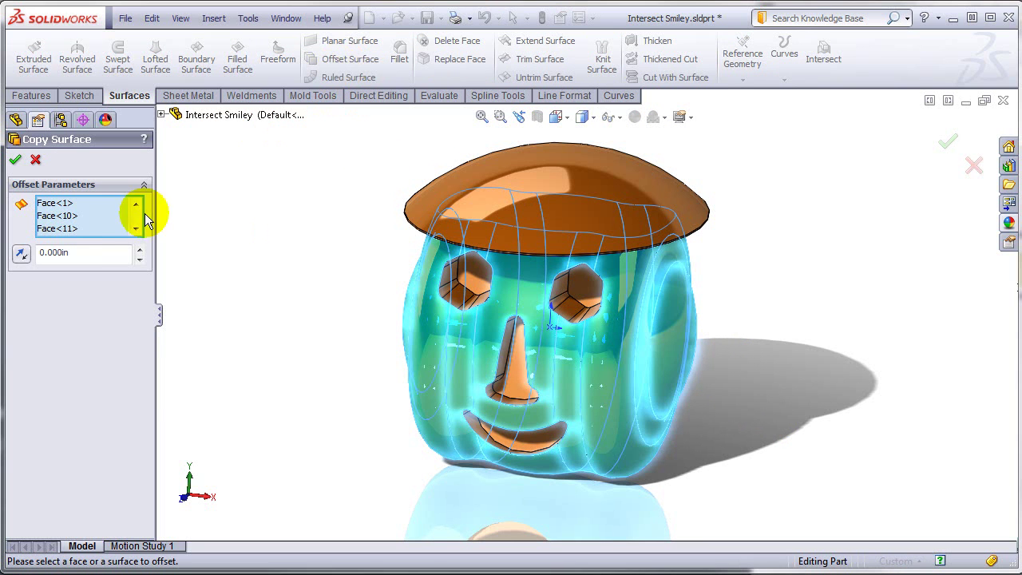
{"action": "left_click", "coordinate": [16, 165]}
Step: Hide the solid head body and delete the two eye, nose and mouth holes from the copied surface
{"action": "right_click", "coordinate": [583, 162]}
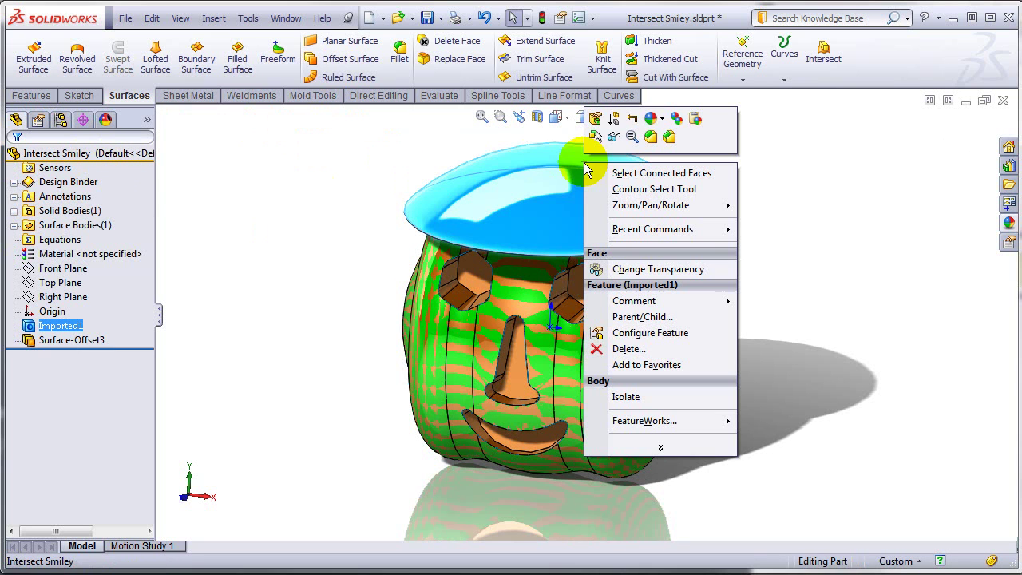
{"action": "left_click", "coordinate": [618, 139]}
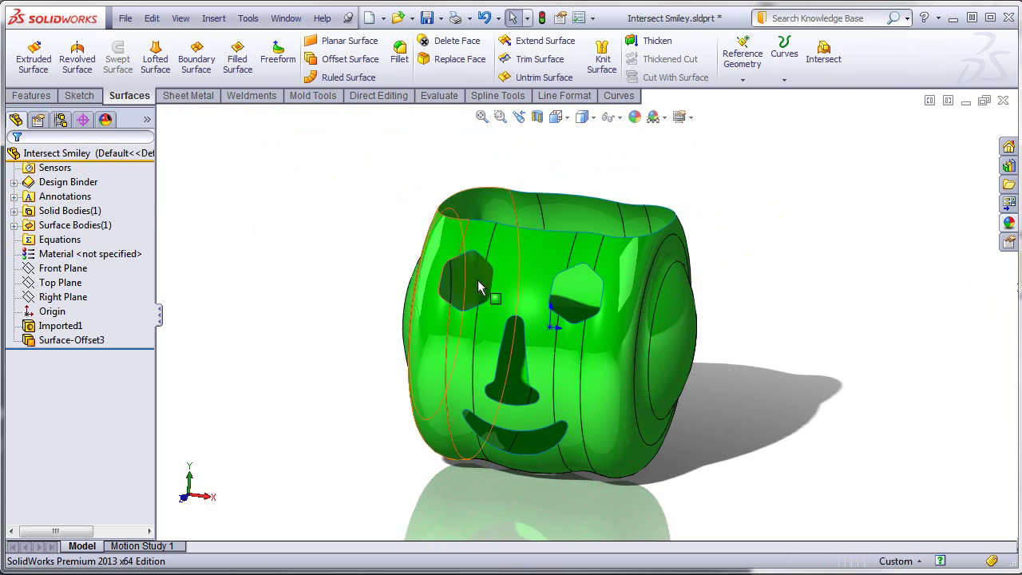
{"action": "middle_click_drag", "start_coordinate": [600, 461], "coordinate": [621, 465]}
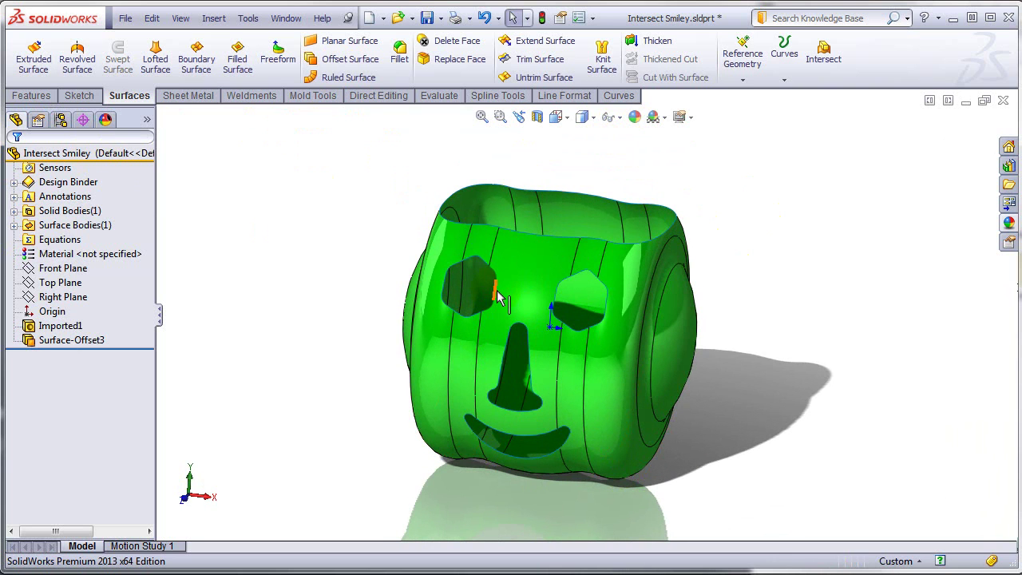
{"action": "left_click", "coordinate": [550, 300]}
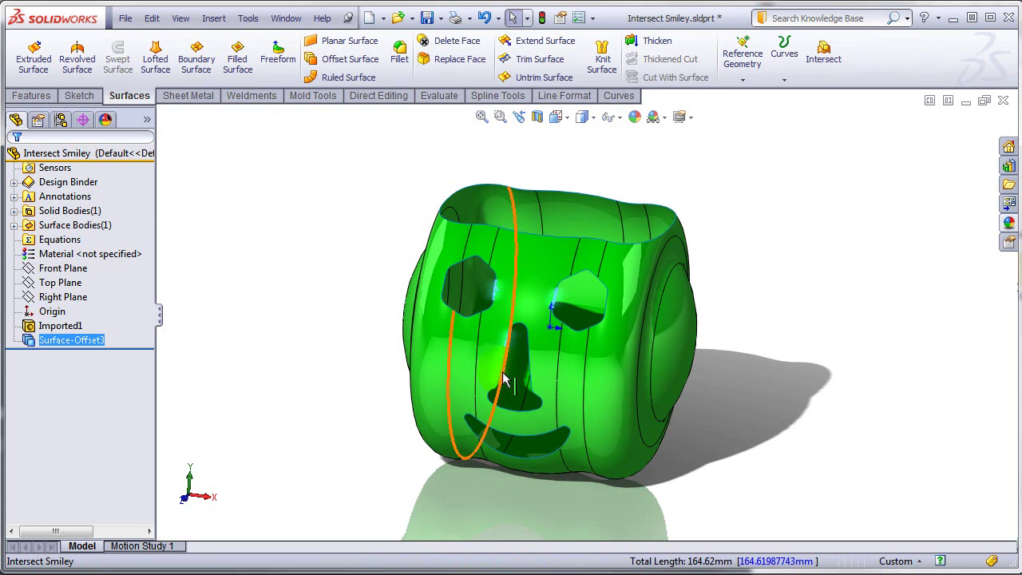
{"action": "left_click", "coordinate": [532, 442]}
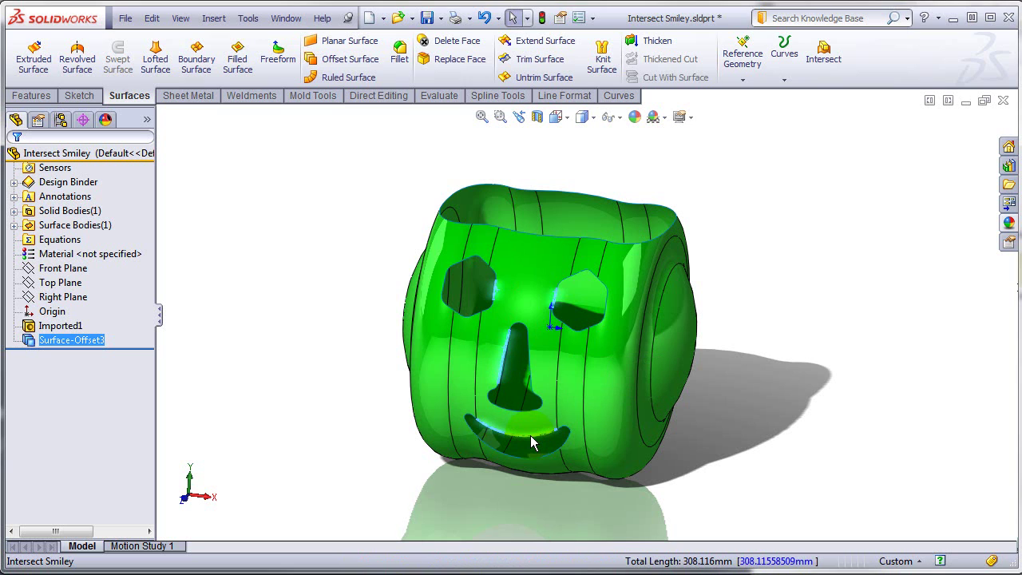
{"action": "key", "text": "Delete"}
{"action": "left_click", "coordinate": [222, 231]}
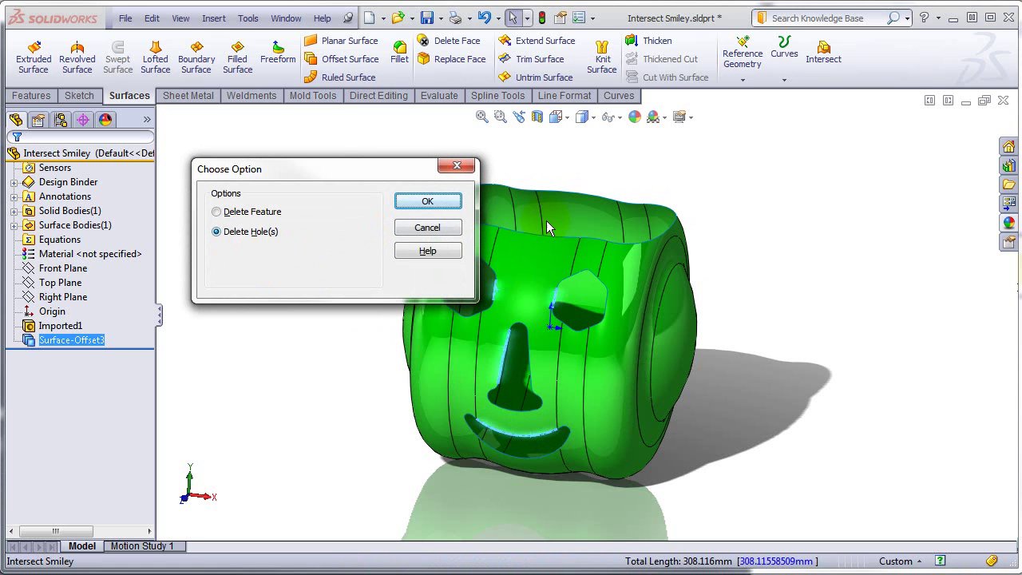
{"action": "left_click", "coordinate": [431, 201]}
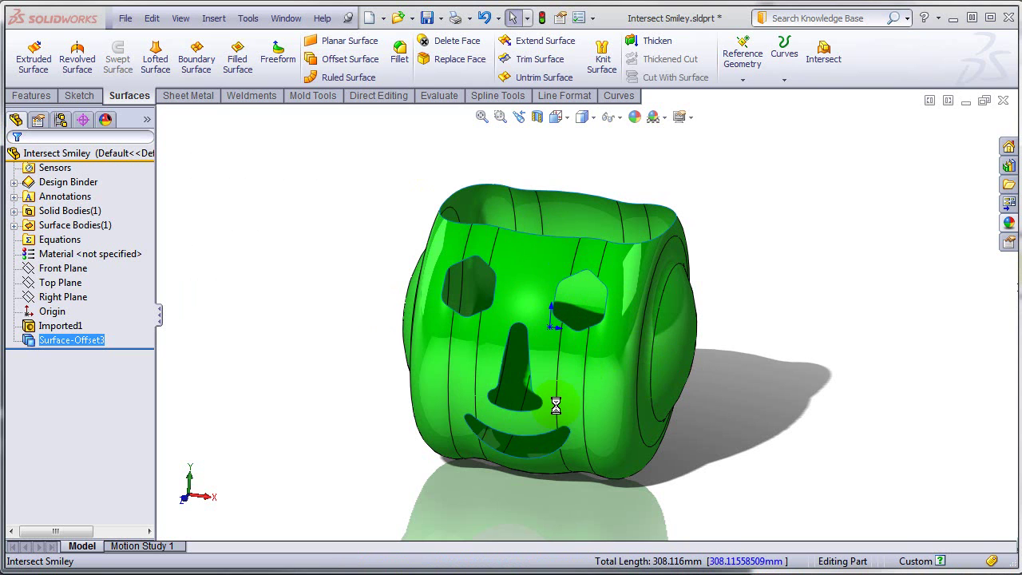
Step: Show the hidden solid head body again alongside the closed surface
{"action": "mouse_move", "coordinate": [889, 423]}
{"action": "middle_mouse_down"}
{"action": "mouse_move", "coordinate": [826, 434]}
{"action": "mouse_move", "coordinate": [875, 426]}
{"action": "middle_mouse_up"}
{"action": "right_click", "coordinate": [79, 211]}
{"action": "left_click", "coordinate": [92, 193]}
{"action": "left_click", "coordinate": [764, 392]}
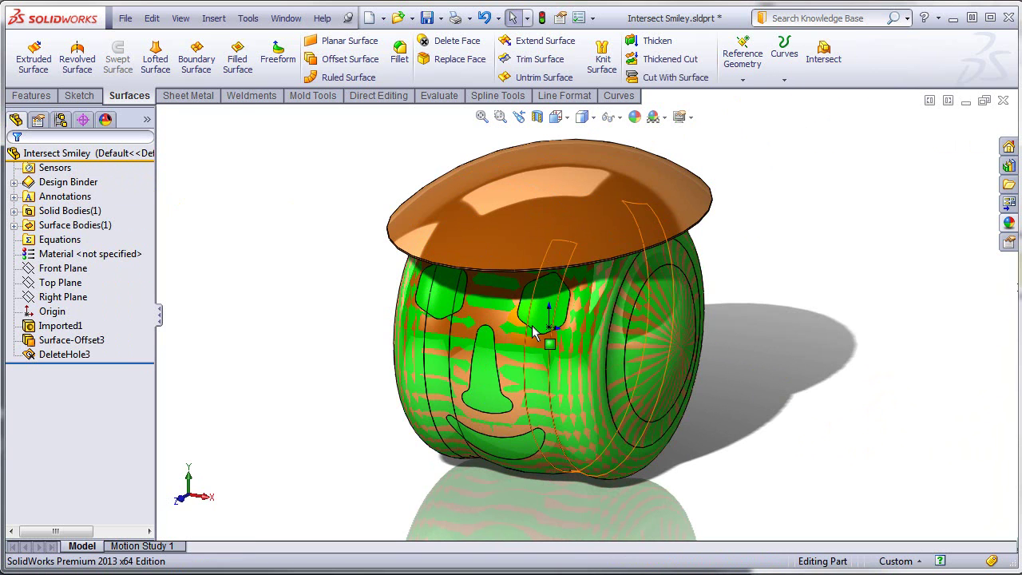
Step: Intersect the solid head with the closed surface, consuming surfaces and keeping every region without merging the result
{"action": "left_click", "coordinate": [823, 56]}
{"action": "left_click", "coordinate": [613, 169]}
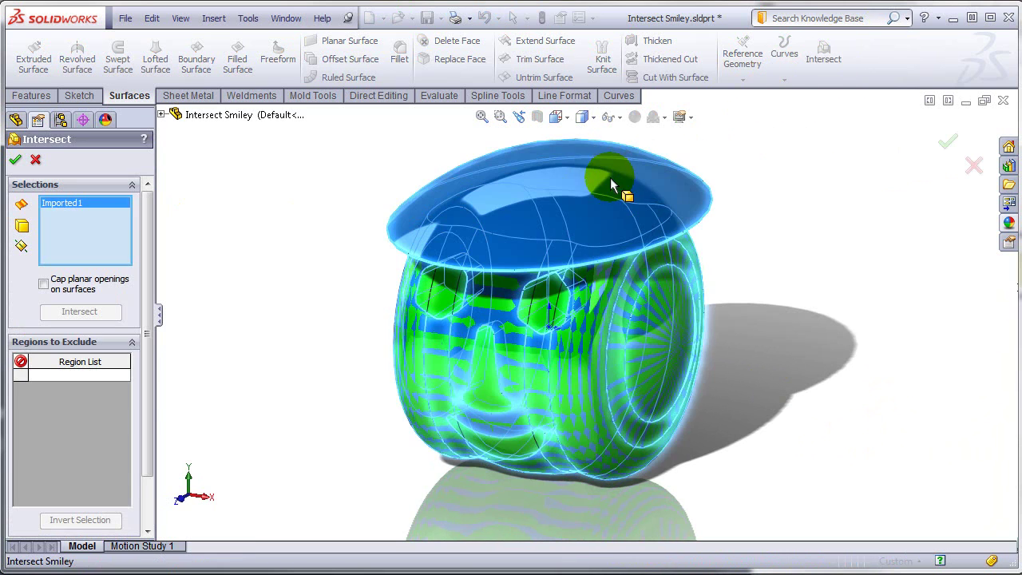
{"action": "left_click", "coordinate": [551, 310]}
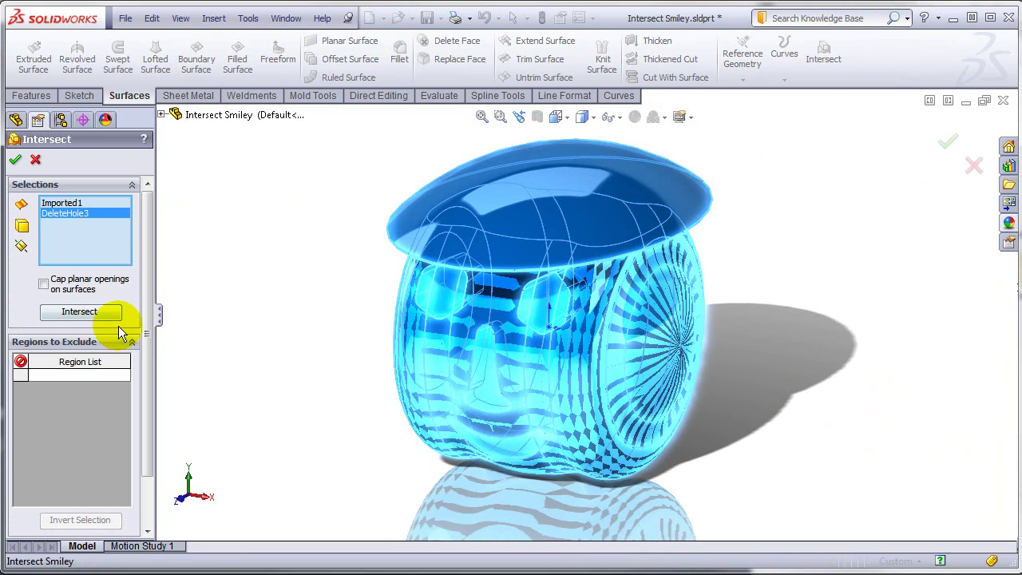
{"action": "left_click_drag", "start_coordinate": [145, 323], "coordinate": [142, 426]}
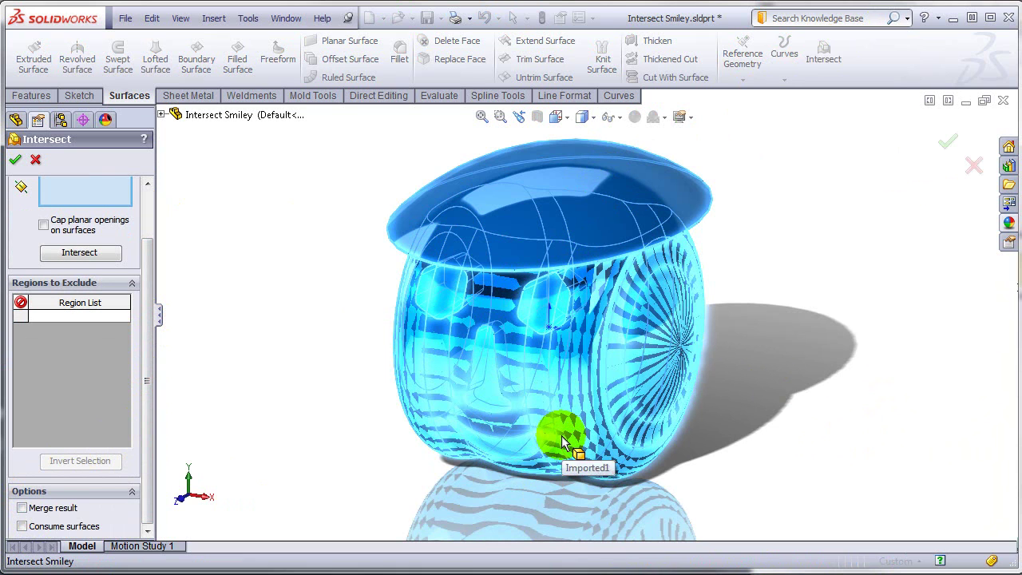
{"action": "left_click", "coordinate": [44, 532]}
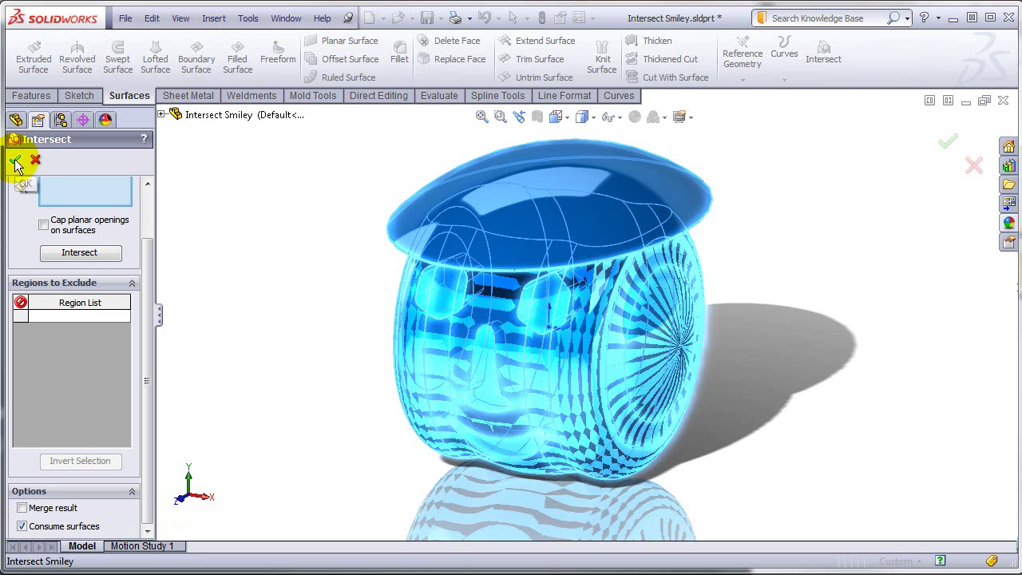
{"action": "left_click", "coordinate": [71, 251]}
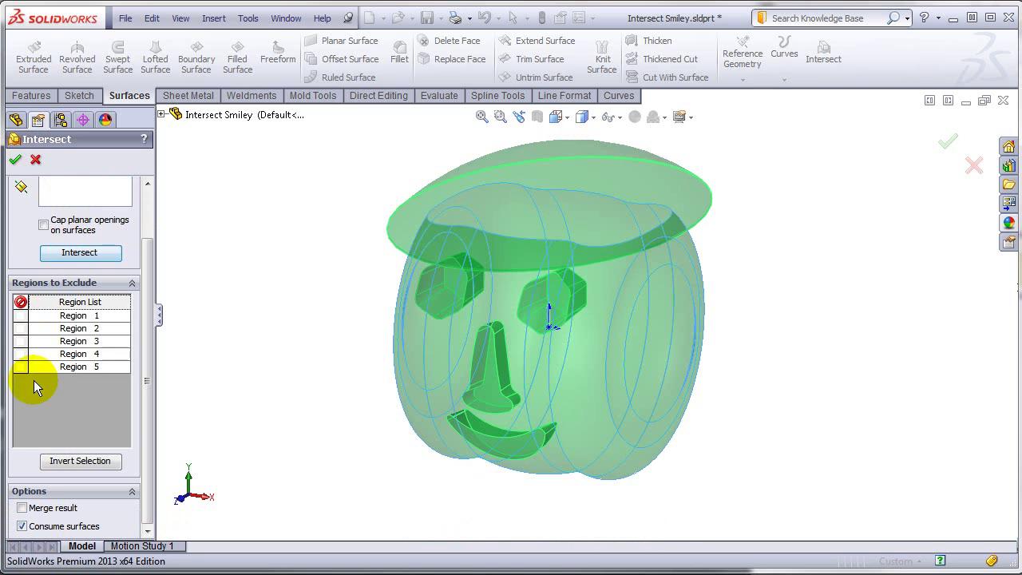
{"action": "left_click", "coordinate": [16, 162]}
Step: Apply the standard orange color to the head body produced by the intersection
{"action": "right_click", "coordinate": [626, 226]}
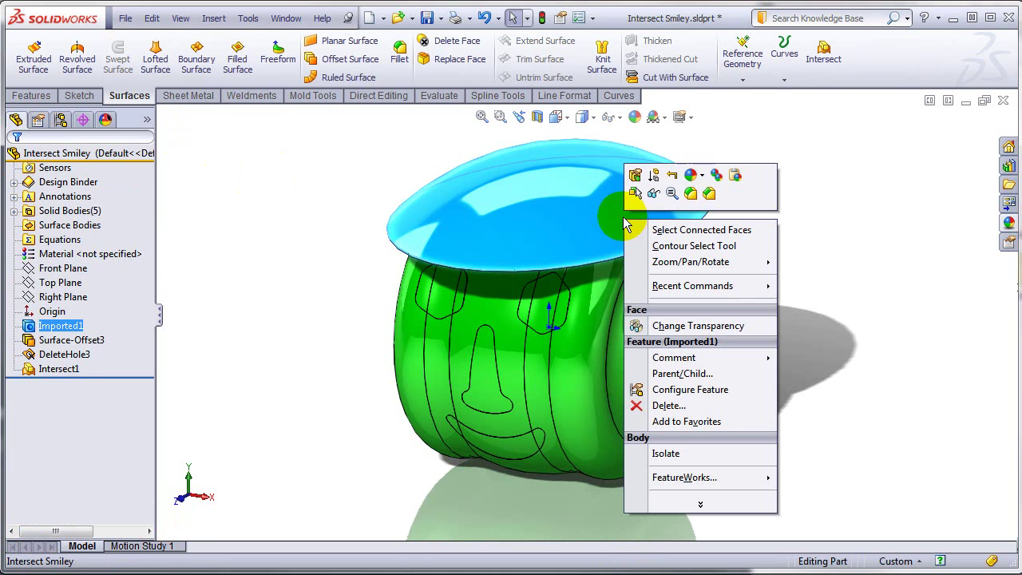
{"action": "left_click", "coordinate": [701, 174]}
{"action": "left_click", "coordinate": [762, 209]}
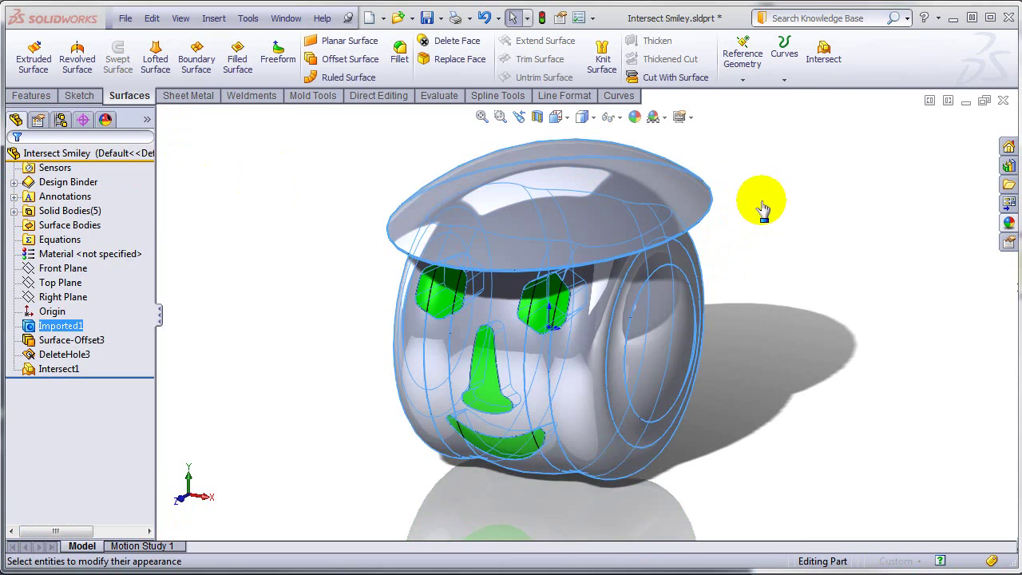
{"action": "left_click", "coordinate": [58, 481]}
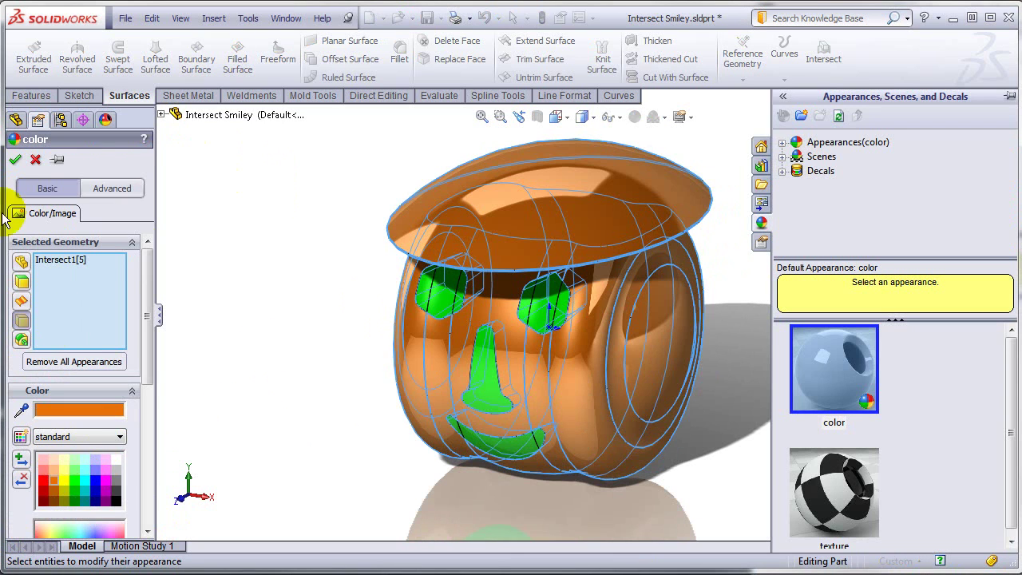
{"action": "left_click", "coordinate": [15, 159]}
{"action": "left_click", "coordinate": [311, 188]}
Step: List the solid bodies, hide the head body to inspect the eye, nose and mouth inserts, and show it again
{"action": "middle_click_drag", "start_coordinate": [816, 408], "coordinate": [798, 404]}
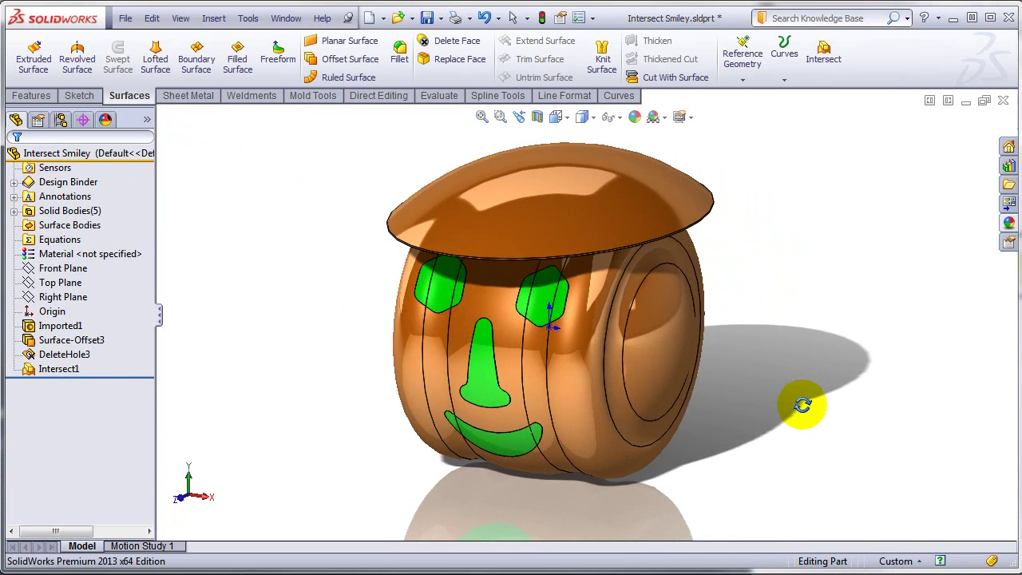
{"action": "left_click", "coordinate": [14, 211]}
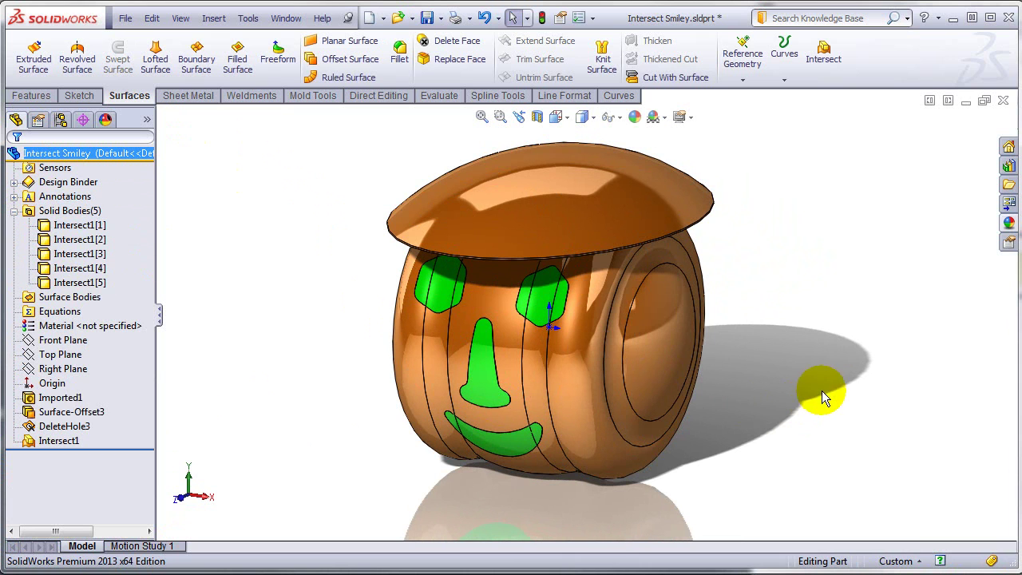
{"action": "right_click", "coordinate": [654, 320]}
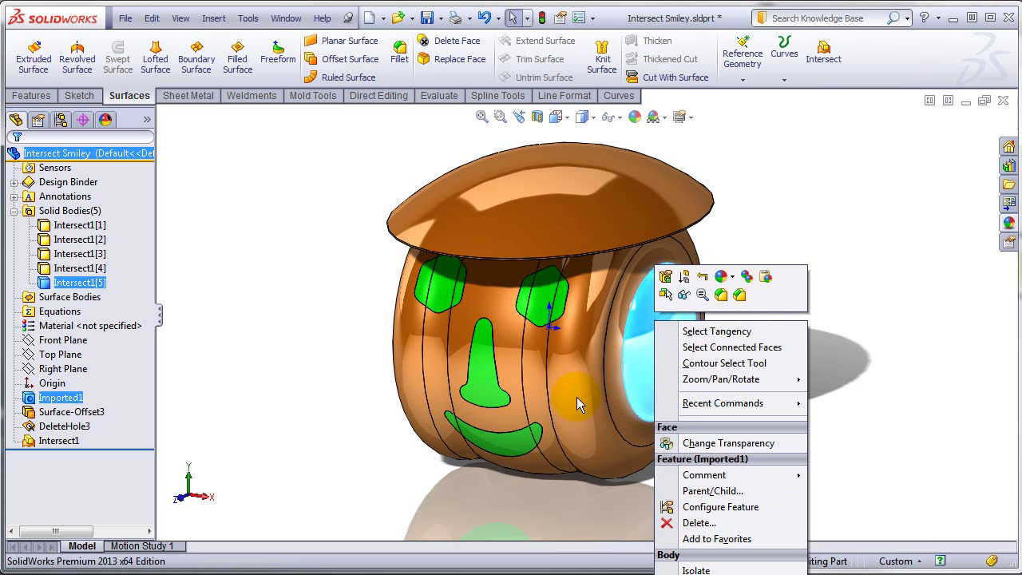
{"action": "left_click", "coordinate": [684, 295]}
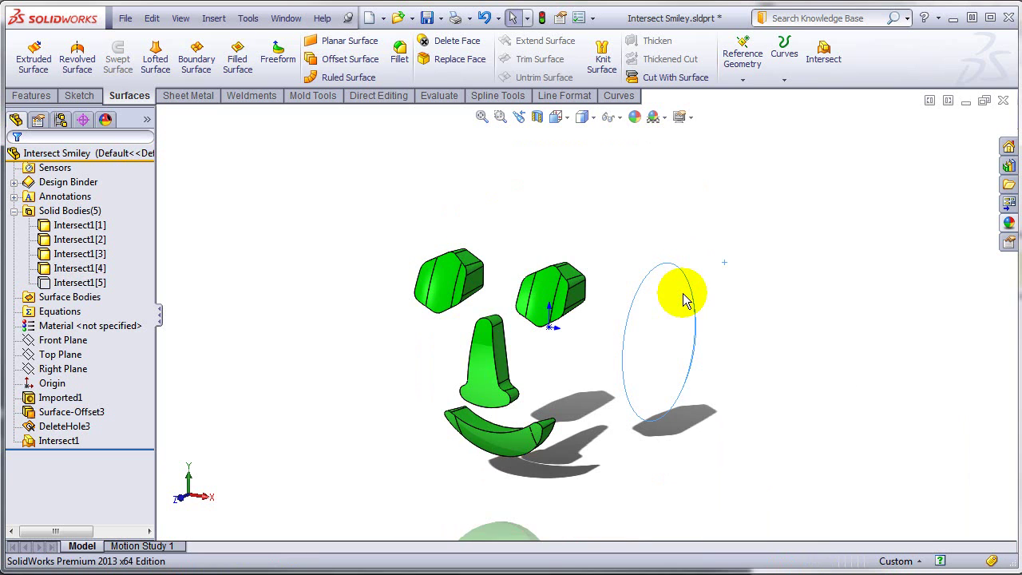
{"action": "middle_click_drag", "start_coordinate": [786, 387], "coordinate": [803, 369]}
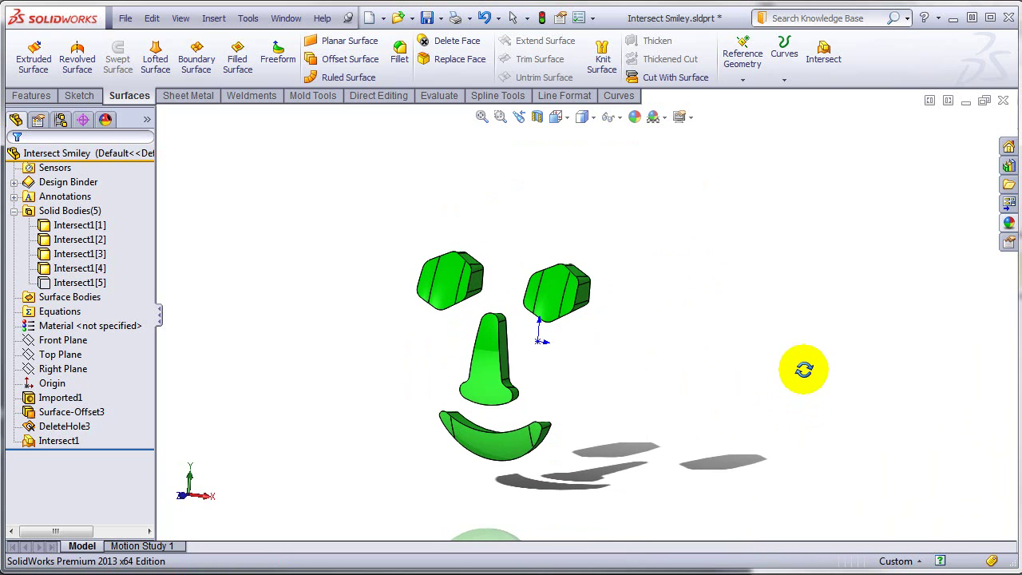
{"action": "left_click", "coordinate": [80, 283]}
{"action": "right_click", "coordinate": [81, 284]}
{"action": "left_click", "coordinate": [97, 255]}
Step: Delete the offset surface feature together with its dependent delete-hole and Intersect features
{"action": "left_click", "coordinate": [57, 431]}
{"action": "left_click", "coordinate": [68, 411], "text": "ctrl"}
{"action": "left_click", "coordinate": [58, 440], "text": "ctrl"}
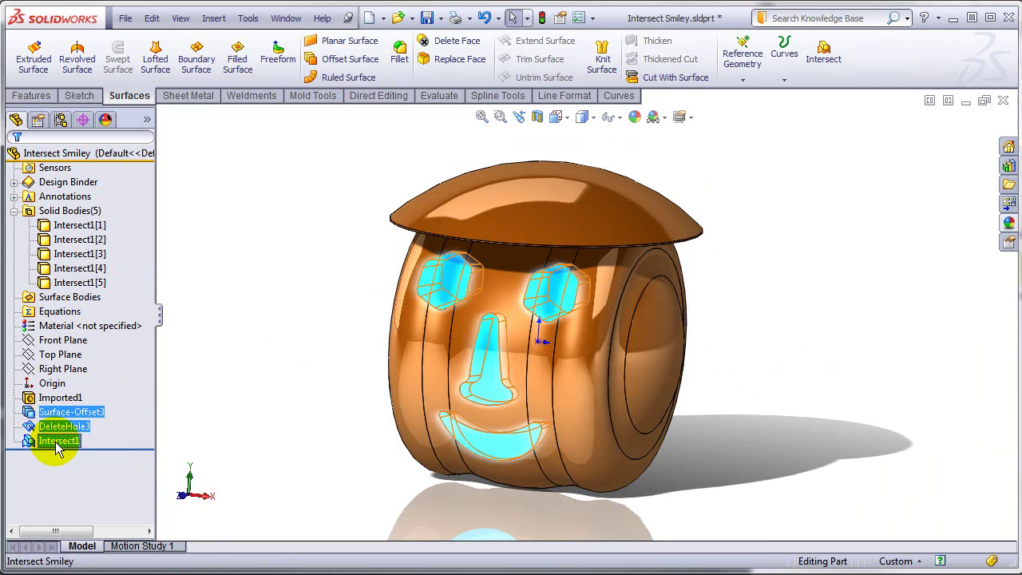
{"action": "right_click", "coordinate": [58, 443]}
{"action": "left_click", "coordinate": [101, 485]}
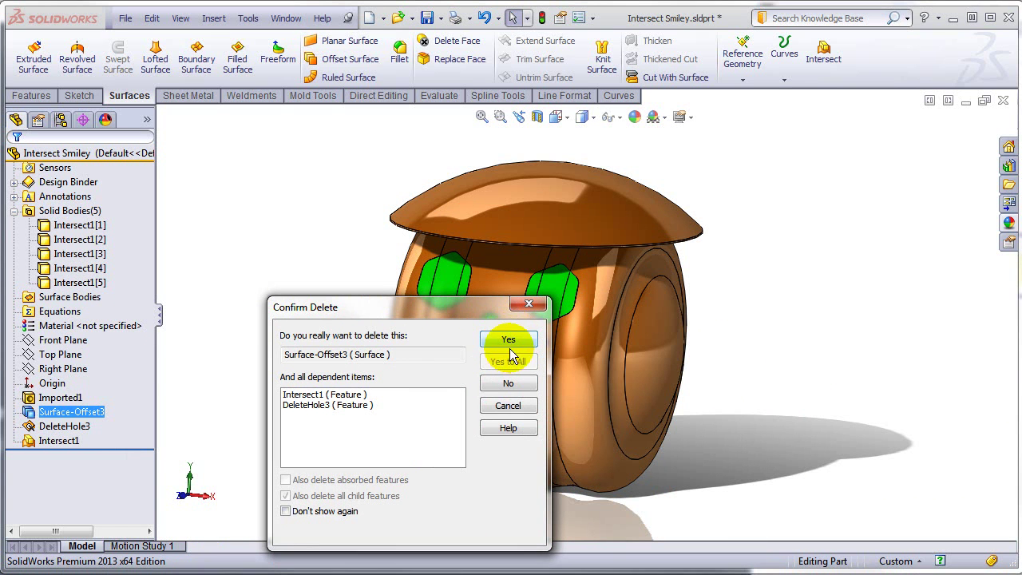
{"action": "left_click", "coordinate": [508, 340]}
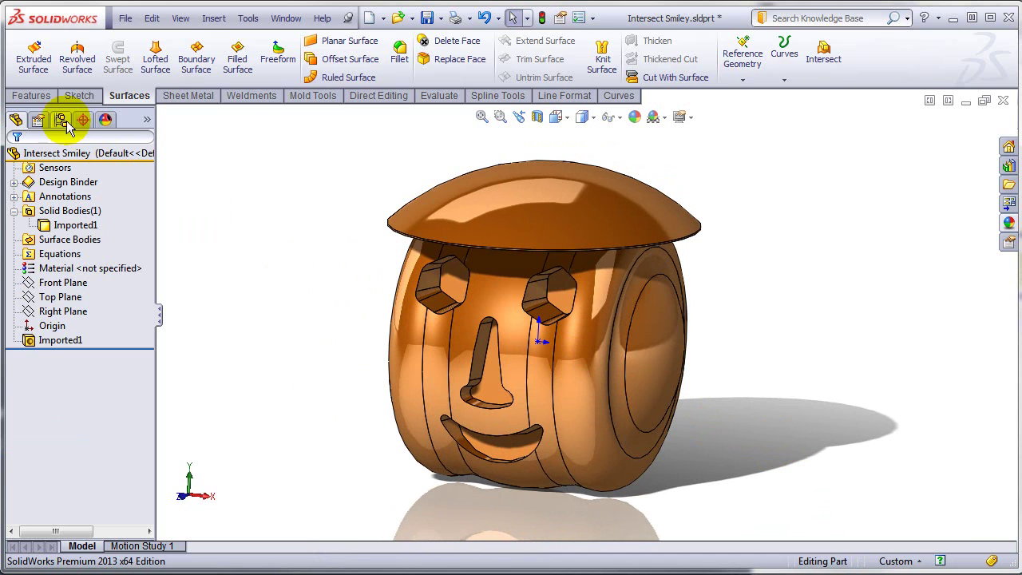
Step: Copy the imported head body once in place, with no translation or rotation, using Move/Copy Bodies
{"action": "left_click", "coordinate": [37, 99]}
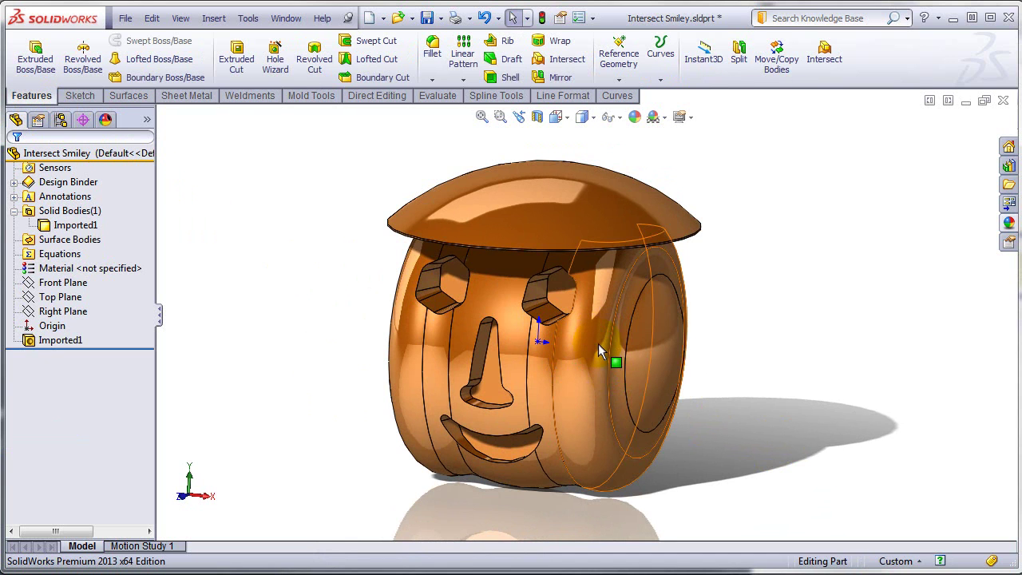
{"action": "left_click", "coordinate": [892, 349]}
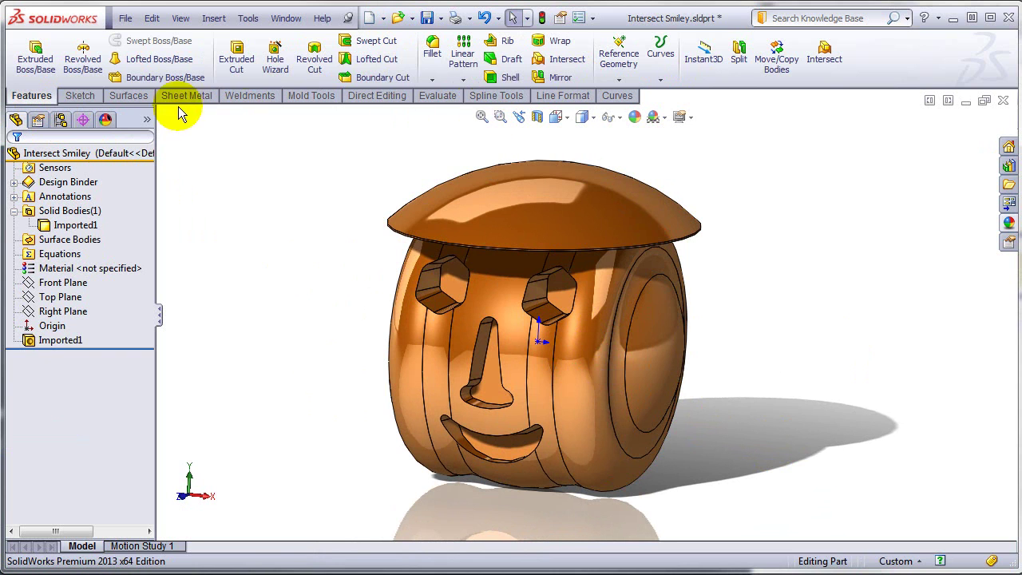
{"action": "left_click", "coordinate": [383, 95]}
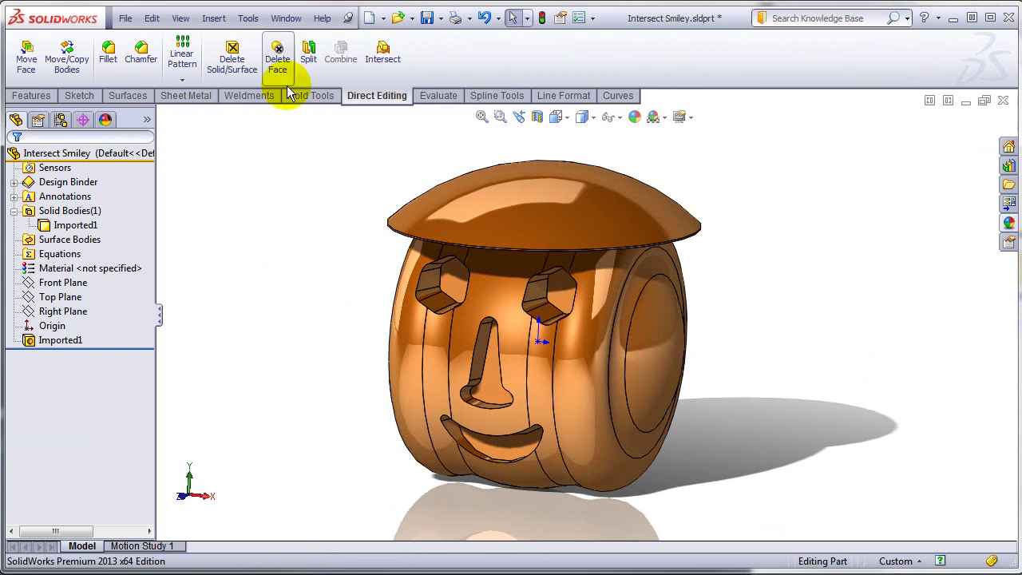
{"action": "left_click", "coordinate": [65, 69]}
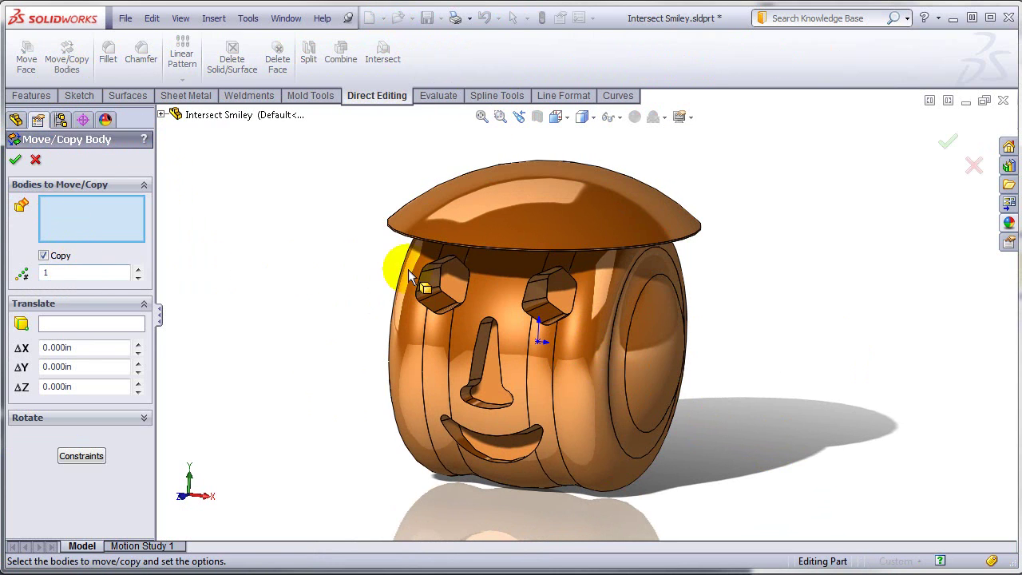
{"action": "left_click", "coordinate": [596, 211]}
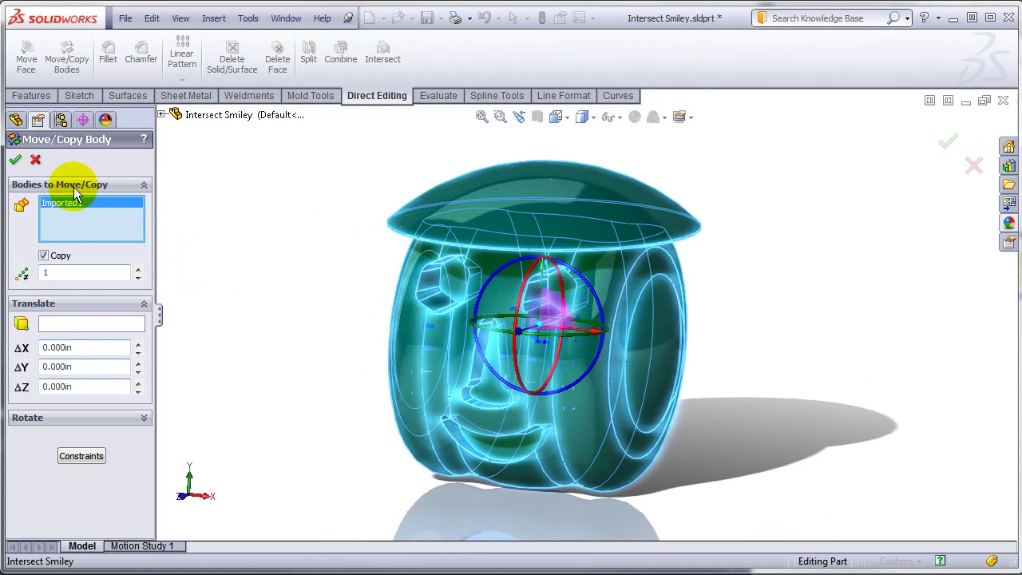
{"action": "left_click", "coordinate": [15, 160]}
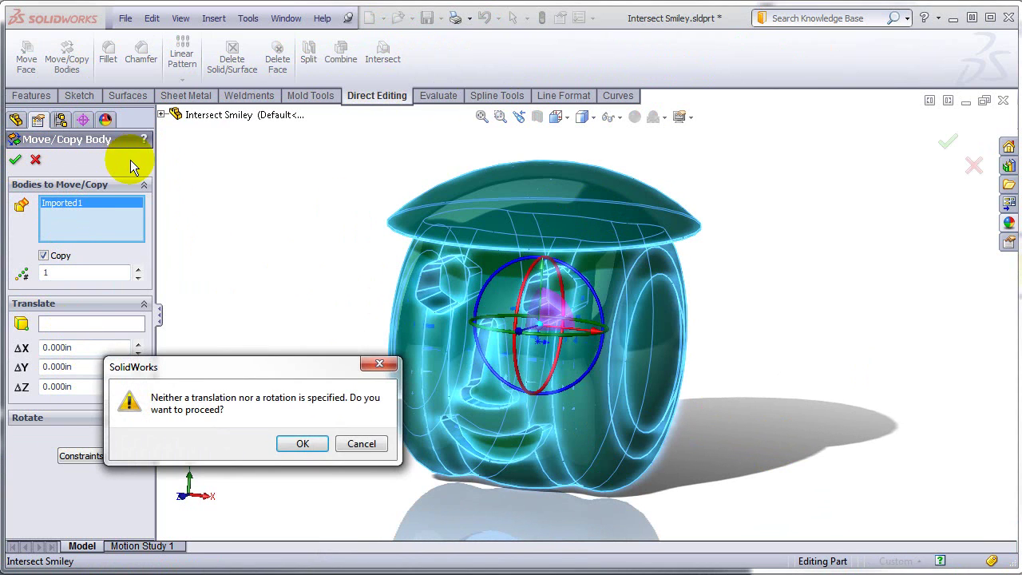
{"action": "left_click", "coordinate": [304, 444]}
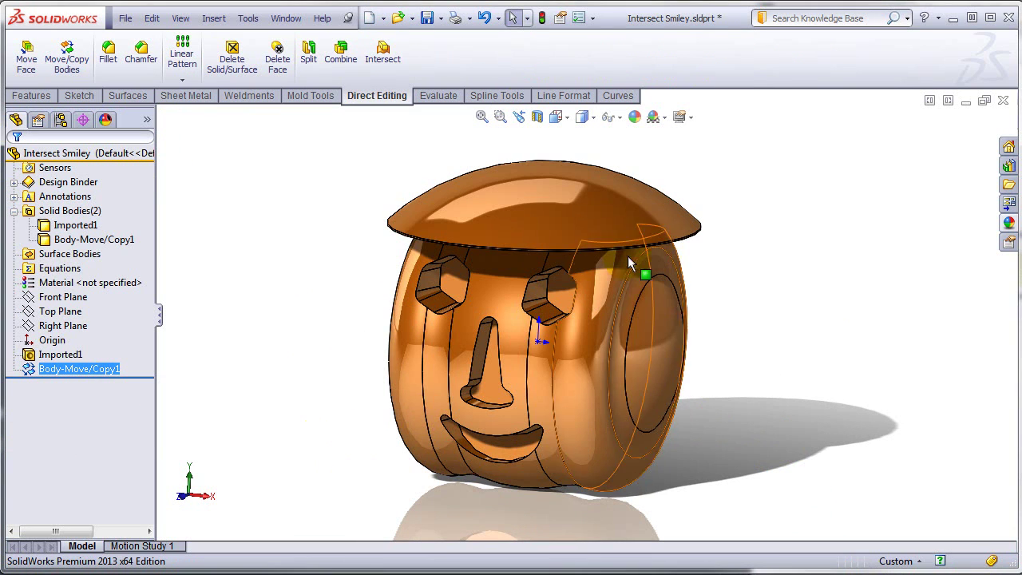
Step: Hide the original imported head body so that only its copy is displayed
{"action": "left_click", "coordinate": [88, 242]}
{"action": "right_click", "coordinate": [75, 225]}
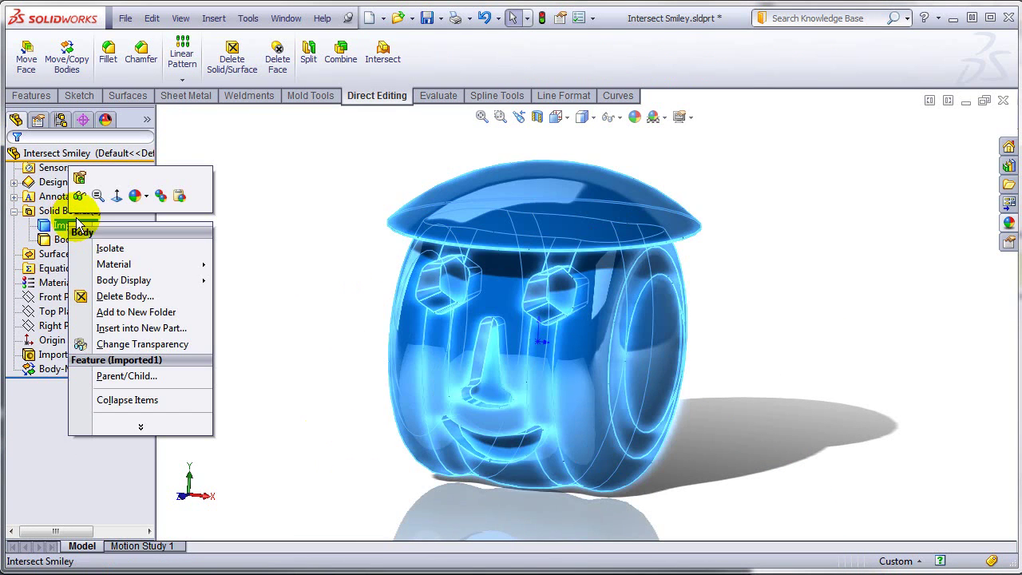
{"action": "left_click", "coordinate": [77, 194]}
{"action": "left_click", "coordinate": [803, 361]}
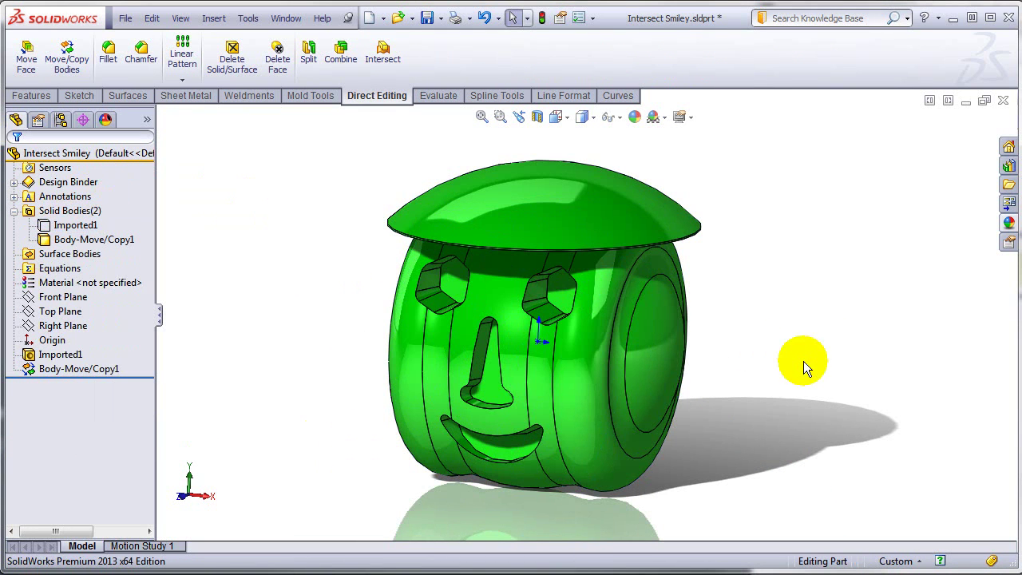
Step: Set up a Delete Face operation with Delete and Patch, selecting all the faces of both eye pockets on the copied head
{"action": "mouse_move", "coordinate": [482, 303]}
{"action": "middle_mouse_down"}
{"action": "mouse_move", "coordinate": [505, 300]}
{"action": "mouse_move", "coordinate": [491, 292]}
{"action": "middle_mouse_up"}
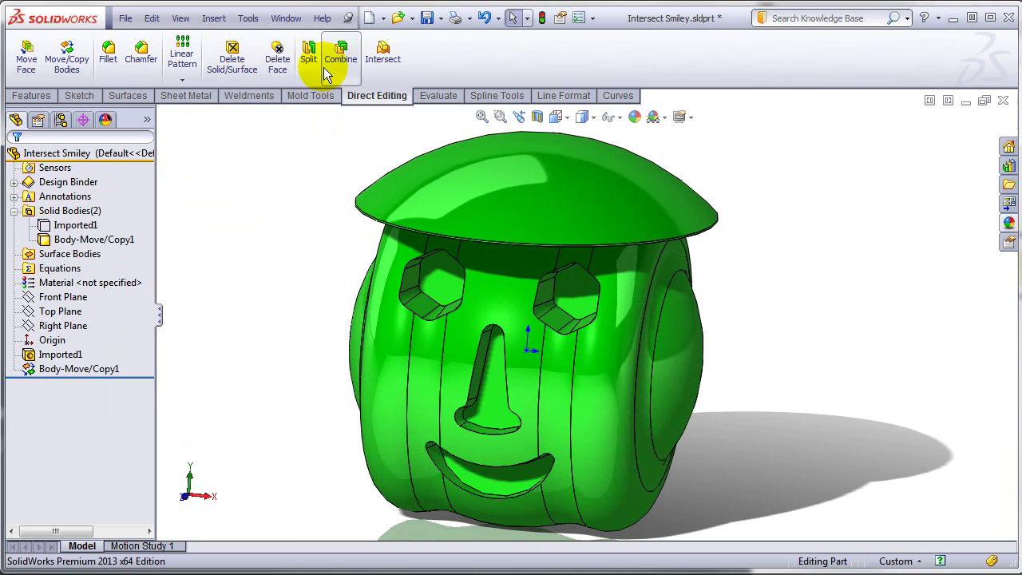
{"action": "left_click", "coordinate": [283, 62]}
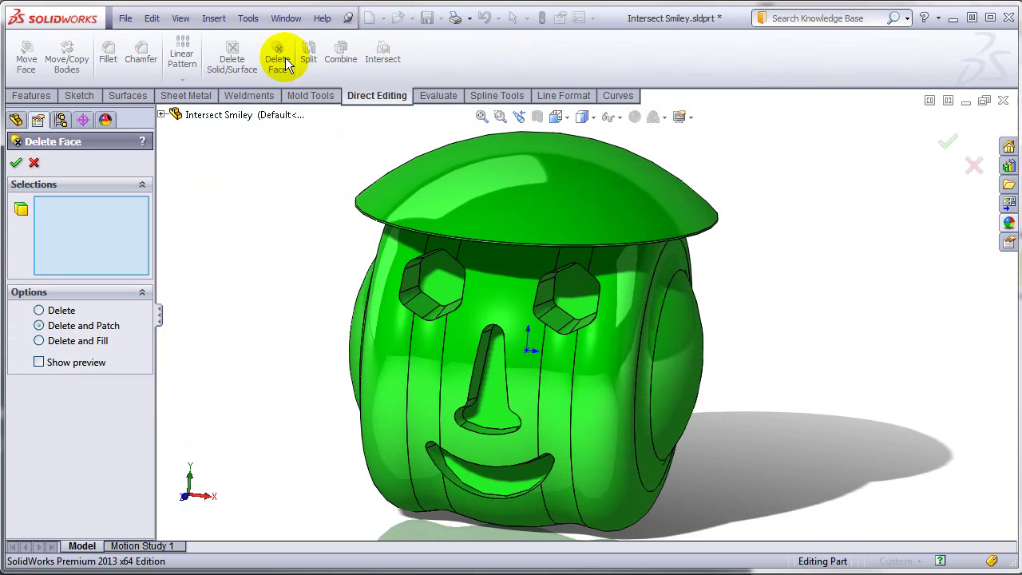
{"action": "right_click", "coordinate": [443, 284]}
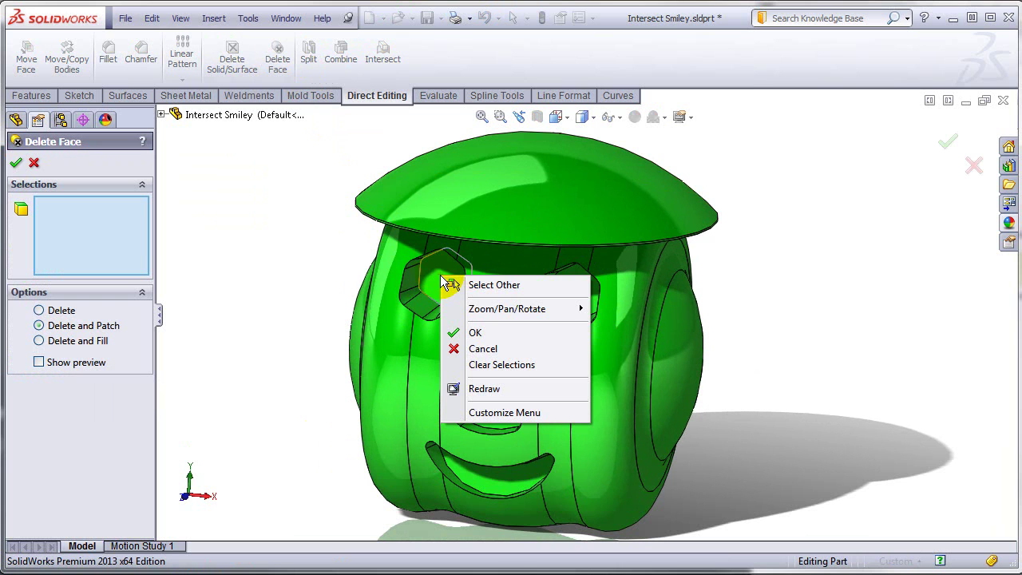
{"action": "left_click", "coordinate": [437, 283]}
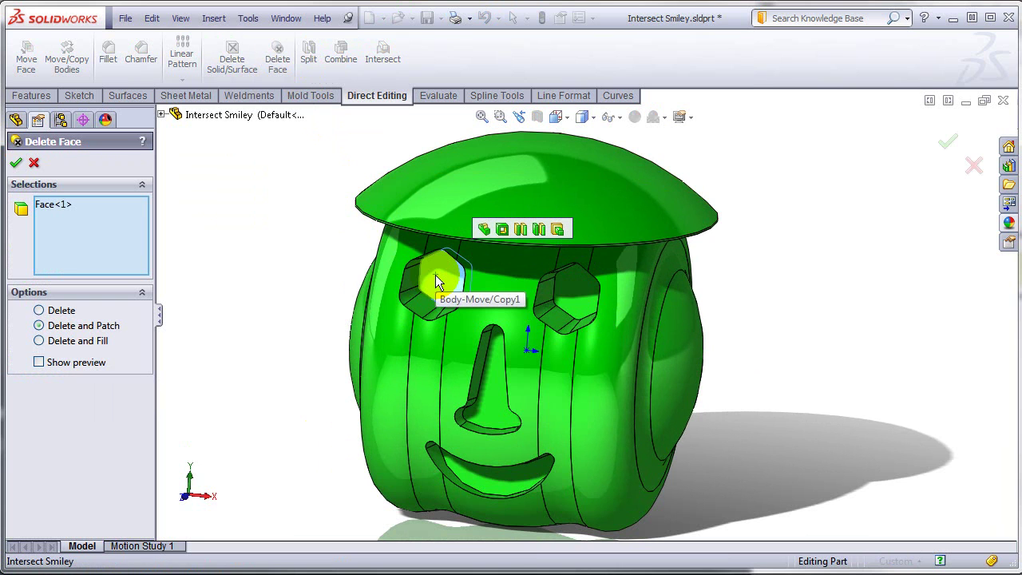
{"action": "left_click", "coordinate": [568, 231]}
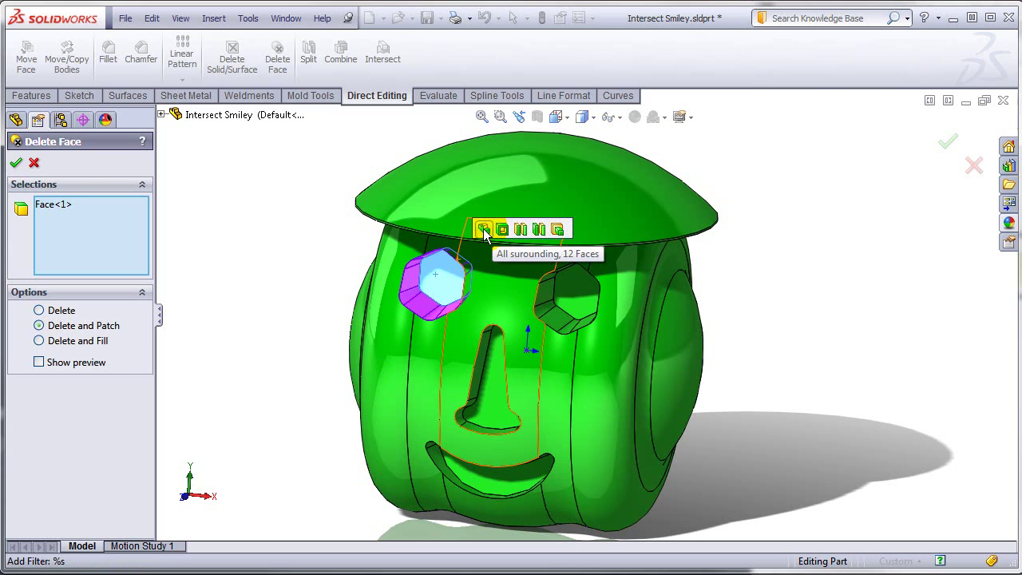
{"action": "left_click", "coordinate": [483, 230]}
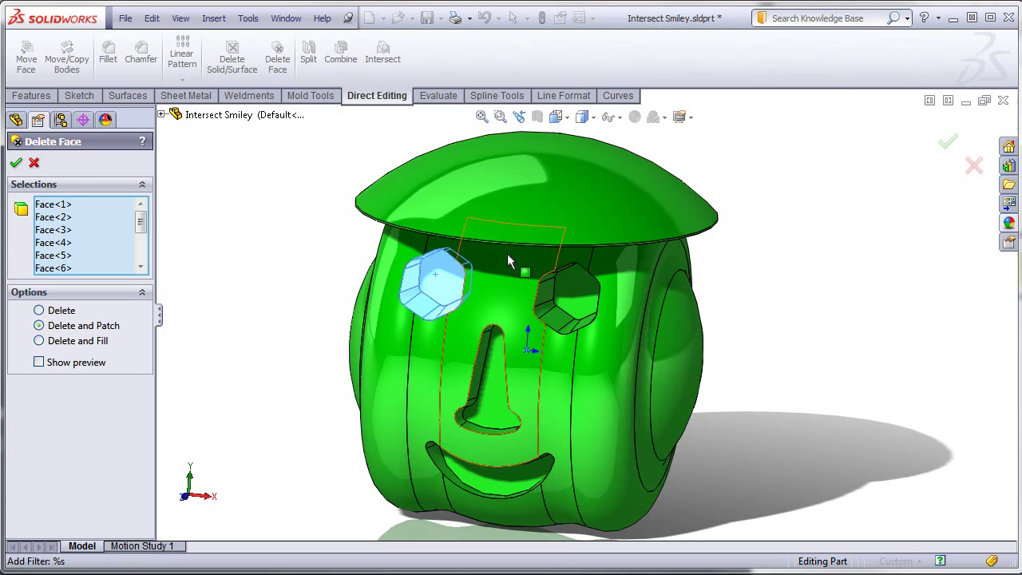
{"action": "left_click", "coordinate": [564, 297]}
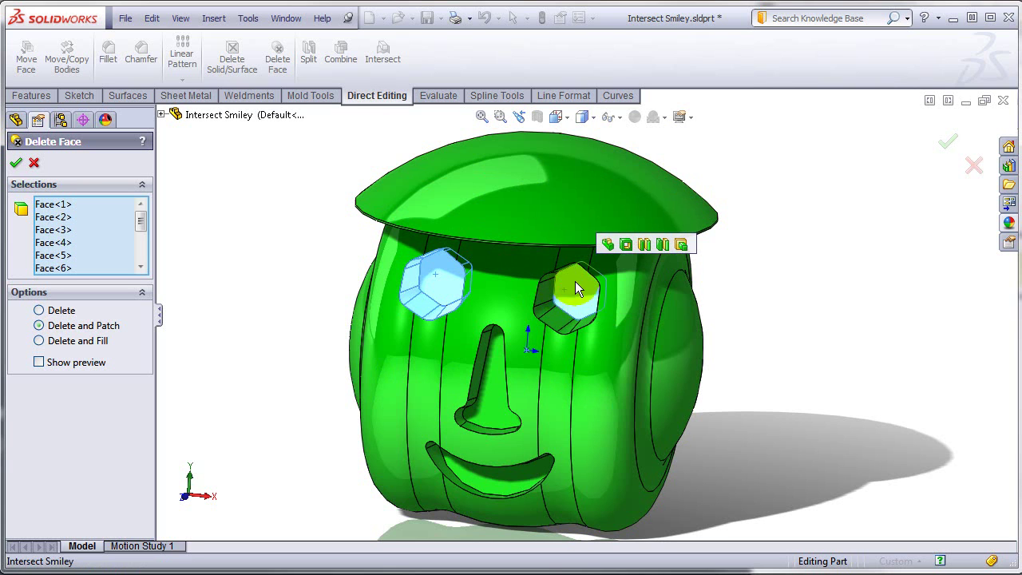
{"action": "left_click", "coordinate": [606, 248]}
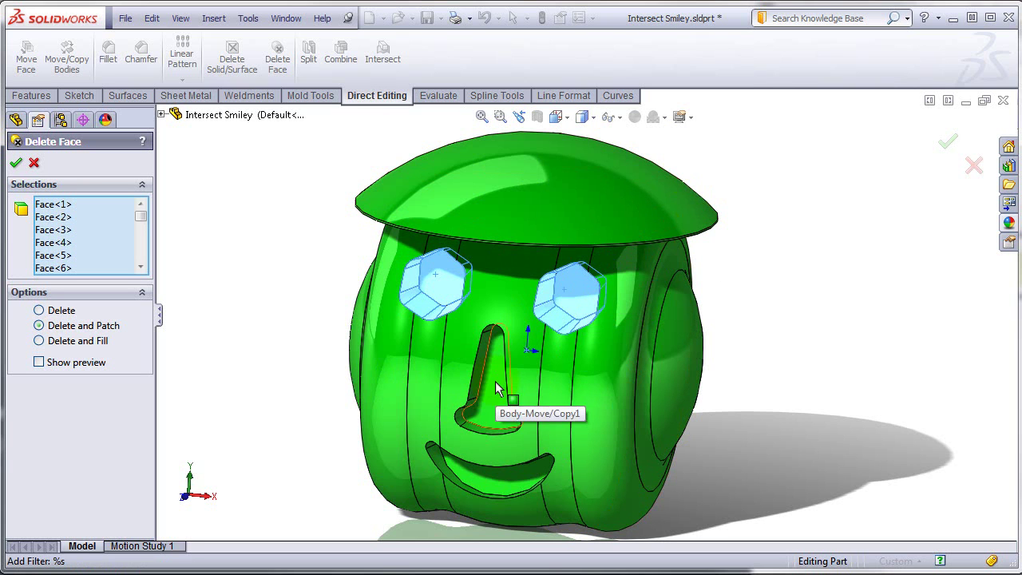
Step: Add all the nose and mouth pocket faces to the selection and apply the Delete and Patch
{"action": "left_click", "coordinate": [498, 382]}
{"action": "left_click", "coordinate": [538, 338]}
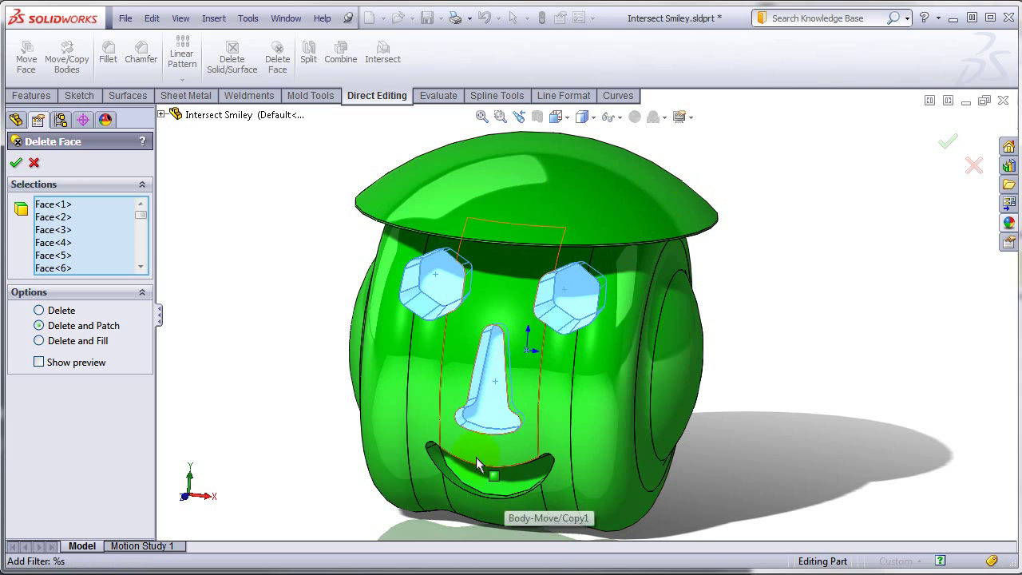
{"action": "left_click", "coordinate": [517, 482]}
{"action": "left_click", "coordinate": [552, 433]}
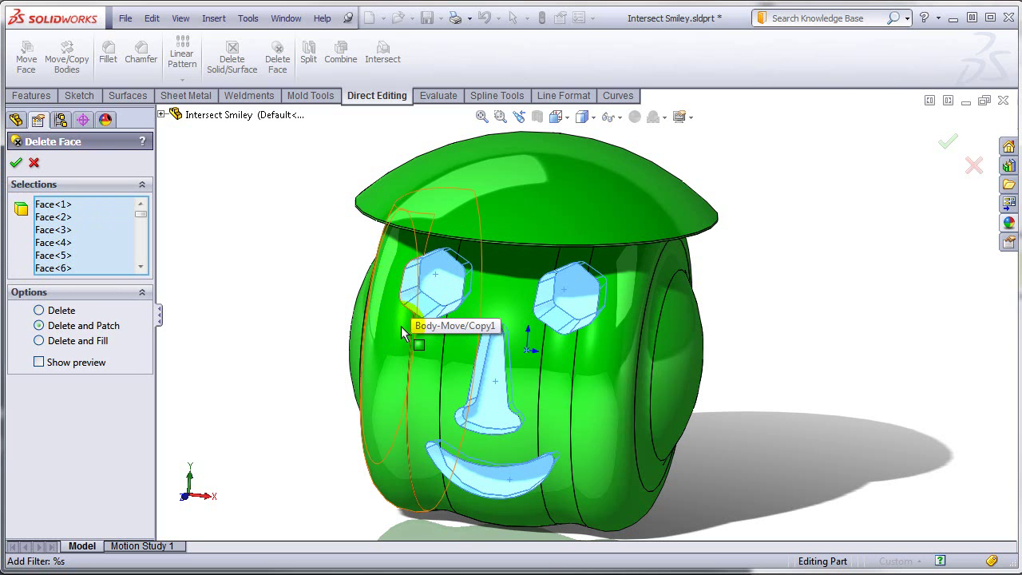
{"action": "left_click", "coordinate": [27, 165]}
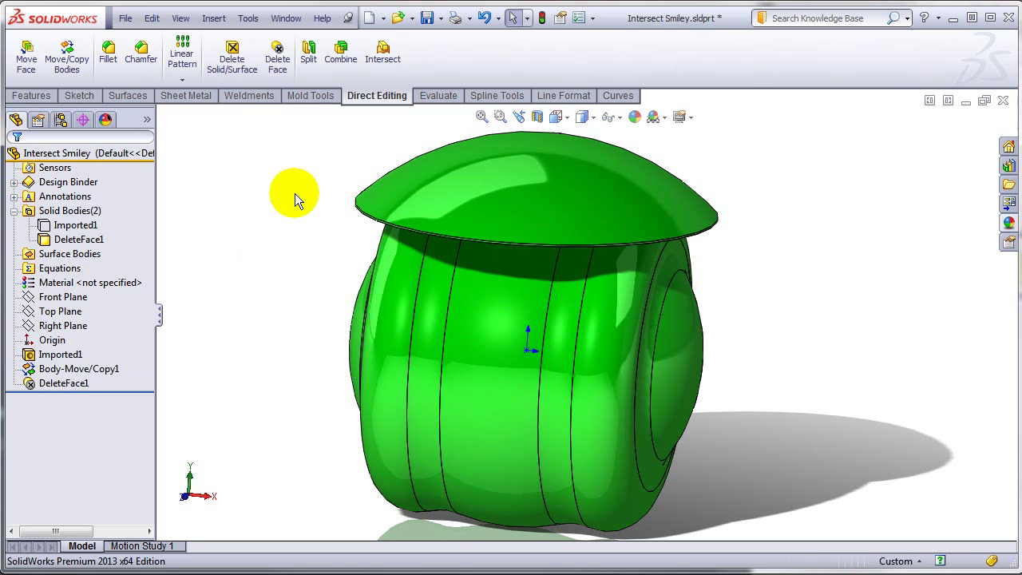
Step: Show the original imported head body again alongside the patched copy
{"action": "left_click", "coordinate": [65, 384]}
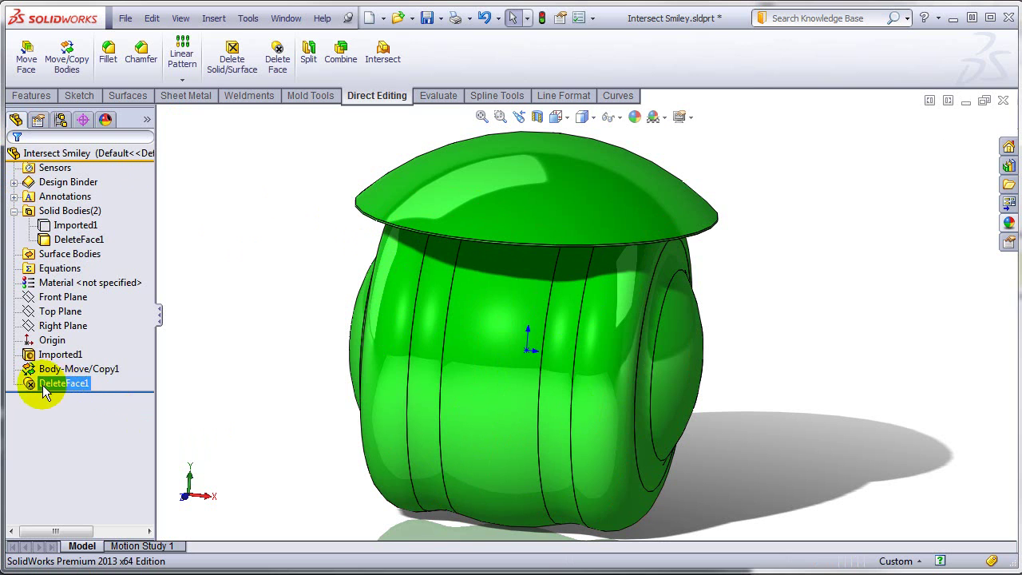
{"action": "left_click", "coordinate": [121, 388]}
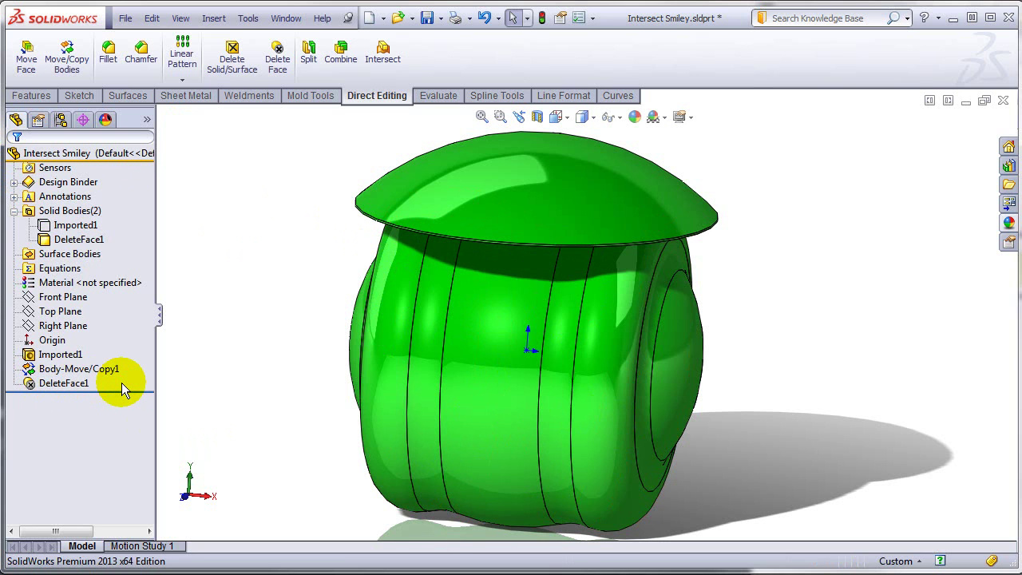
{"action": "mouse_move", "coordinate": [867, 458]}
{"action": "middle_mouse_down"}
{"action": "mouse_move", "coordinate": [870, 386]}
{"action": "mouse_move", "coordinate": [901, 406]}
{"action": "mouse_move", "coordinate": [844, 433]}
{"action": "mouse_move", "coordinate": [857, 468]}
{"action": "middle_mouse_up"}
{"action": "left_click", "coordinate": [54, 228]}
{"action": "right_click", "coordinate": [54, 228]}
{"action": "left_click", "coordinate": [62, 198]}
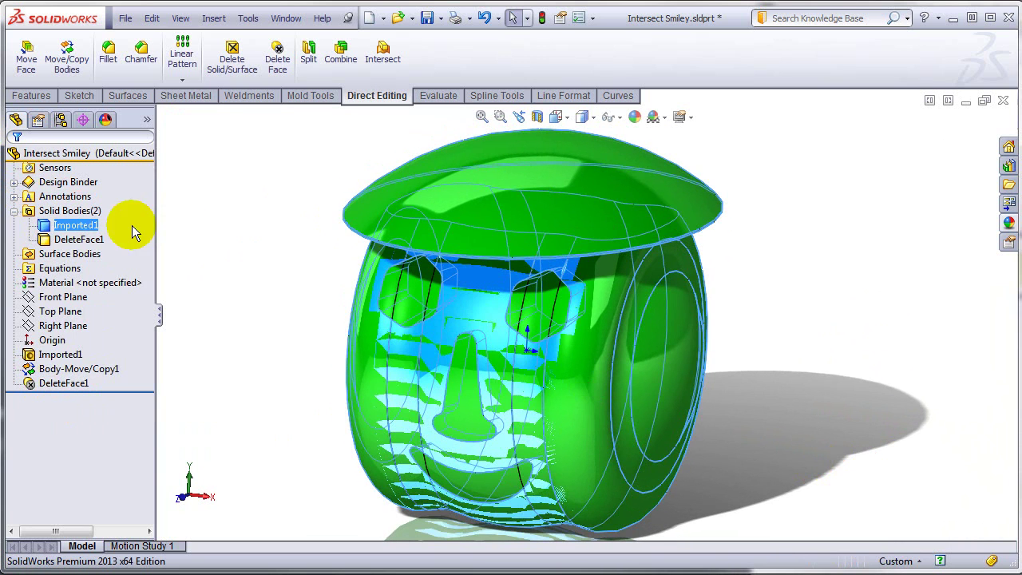
Step: Intersect the original head with the patched copy, keeping every region and leaving the result unmerged
{"action": "scroll", "coordinate": [759, 310], "scroll_direction": "up", "scroll_amount": 2}
{"action": "left_click", "coordinate": [381, 55]}
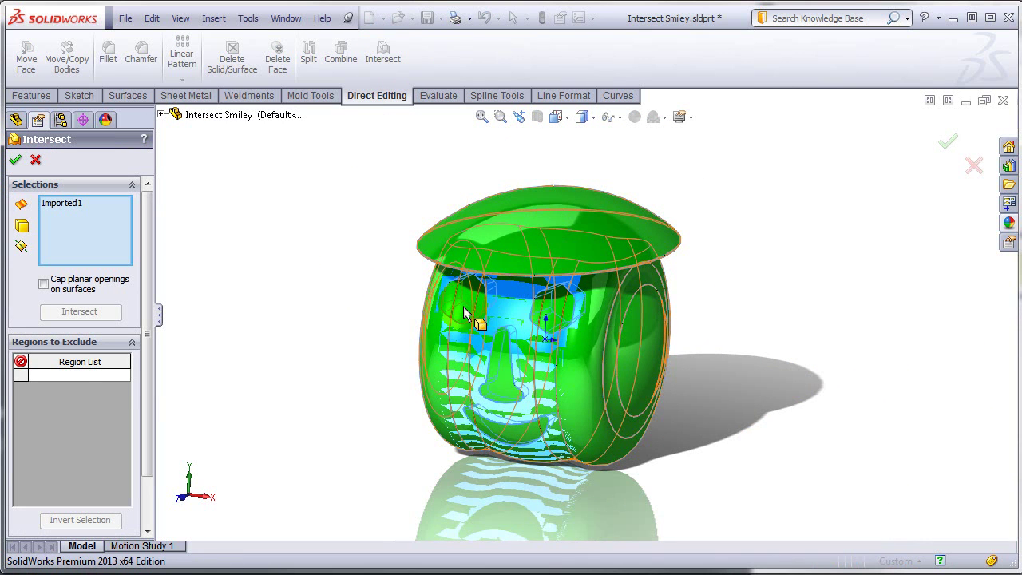
{"action": "left_click", "coordinate": [463, 310]}
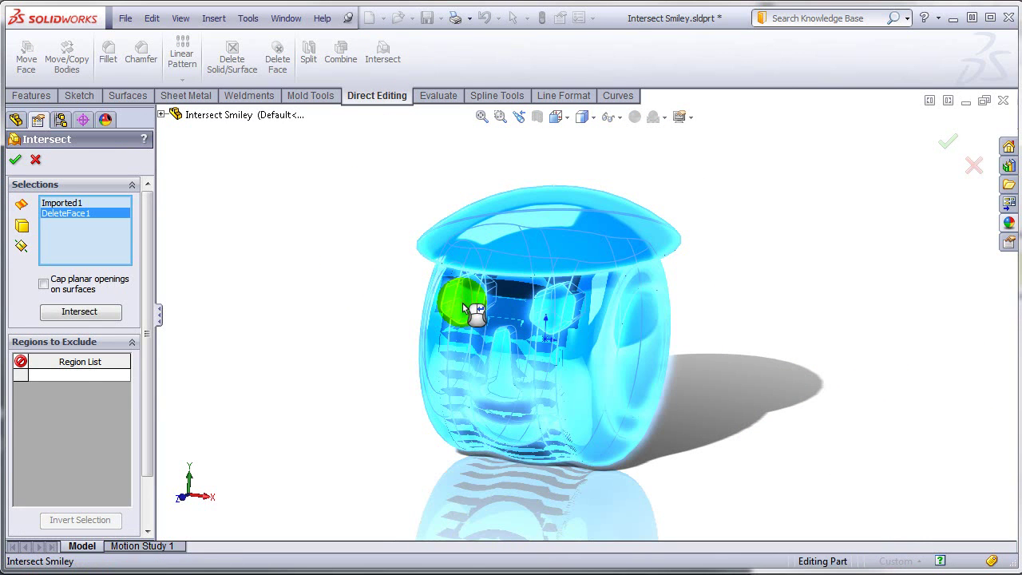
{"action": "scroll", "coordinate": [150, 391], "scroll_direction": "down", "scroll_amount": 2}
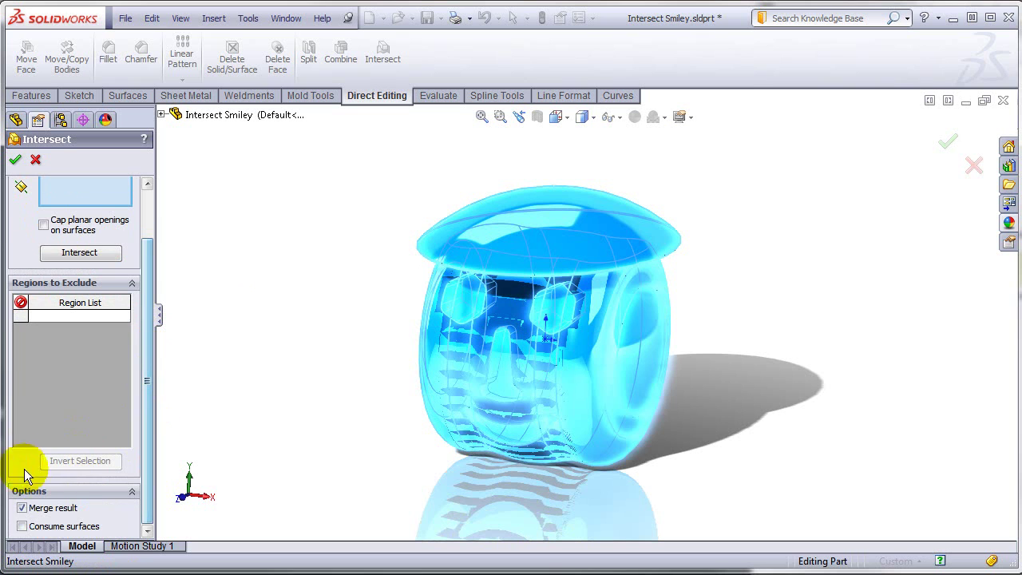
{"action": "left_click", "coordinate": [21, 507]}
{"action": "left_click", "coordinate": [87, 252]}
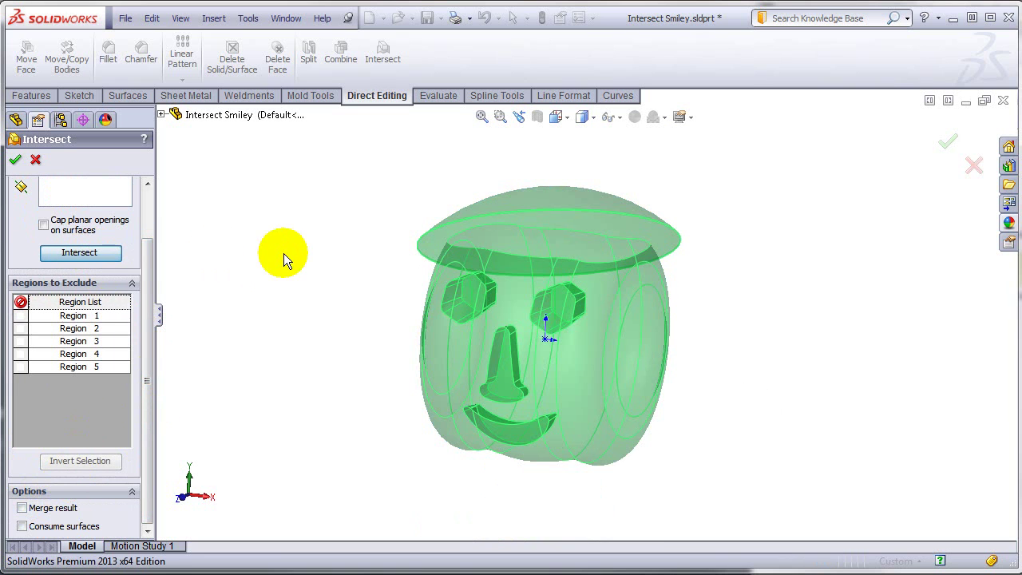
{"action": "left_click", "coordinate": [16, 157]}
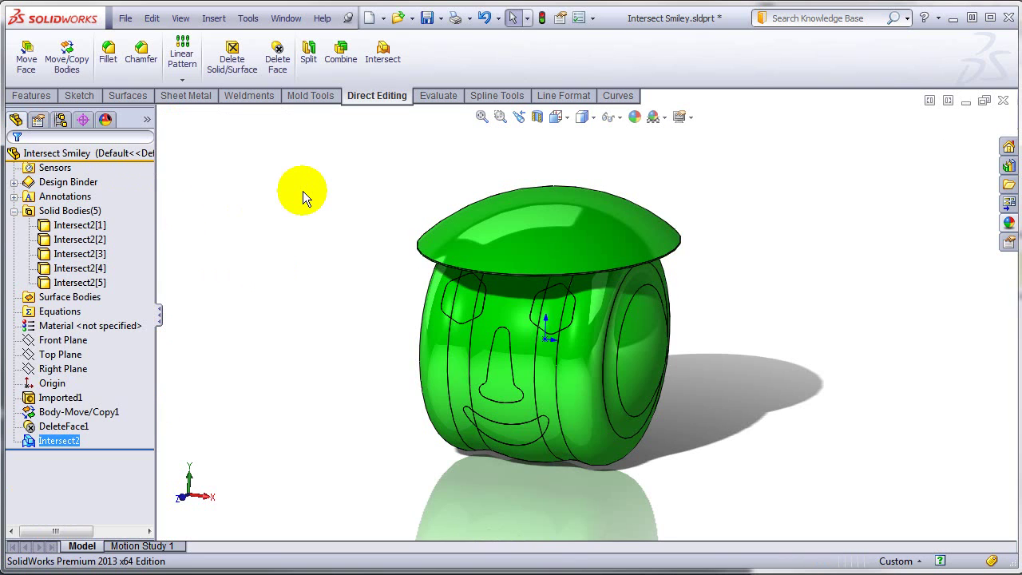
Step: Apply the standard orange color to the head body produced by the intersection
{"action": "right_click", "coordinate": [603, 309]}
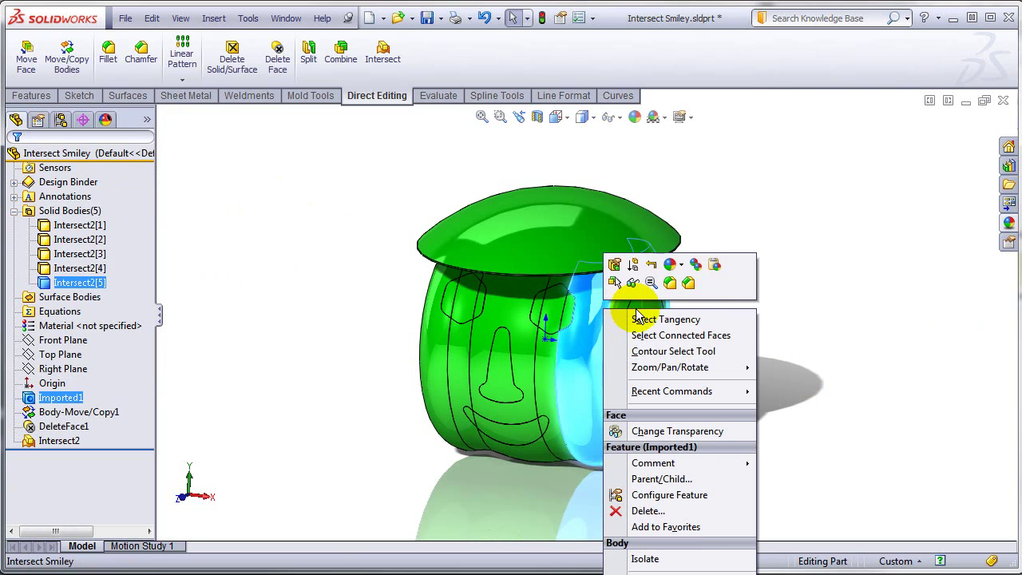
{"action": "left_click", "coordinate": [682, 266]}
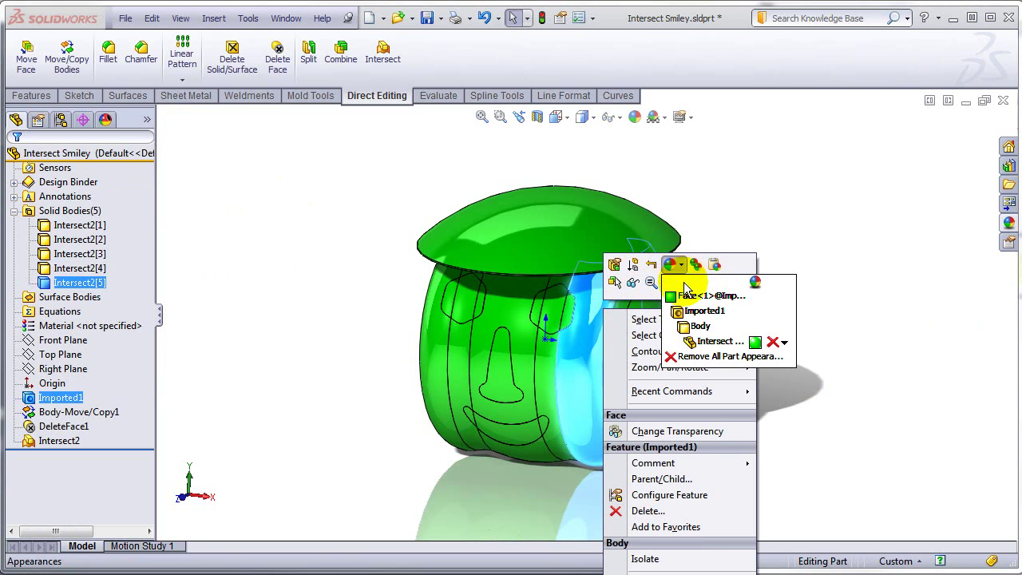
{"action": "left_click", "coordinate": [699, 329]}
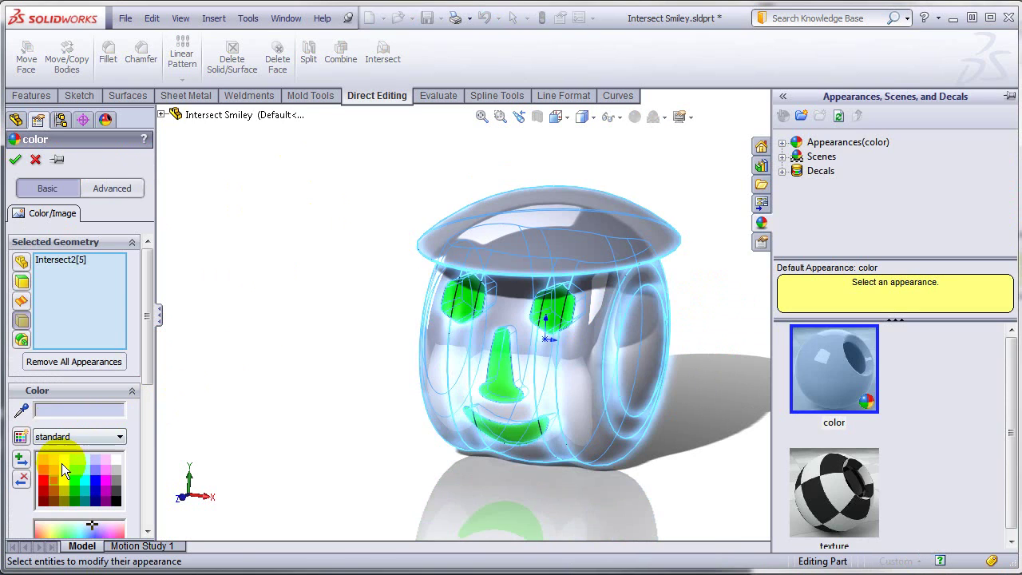
{"action": "left_click", "coordinate": [55, 481]}
{"action": "left_click", "coordinate": [15, 160]}
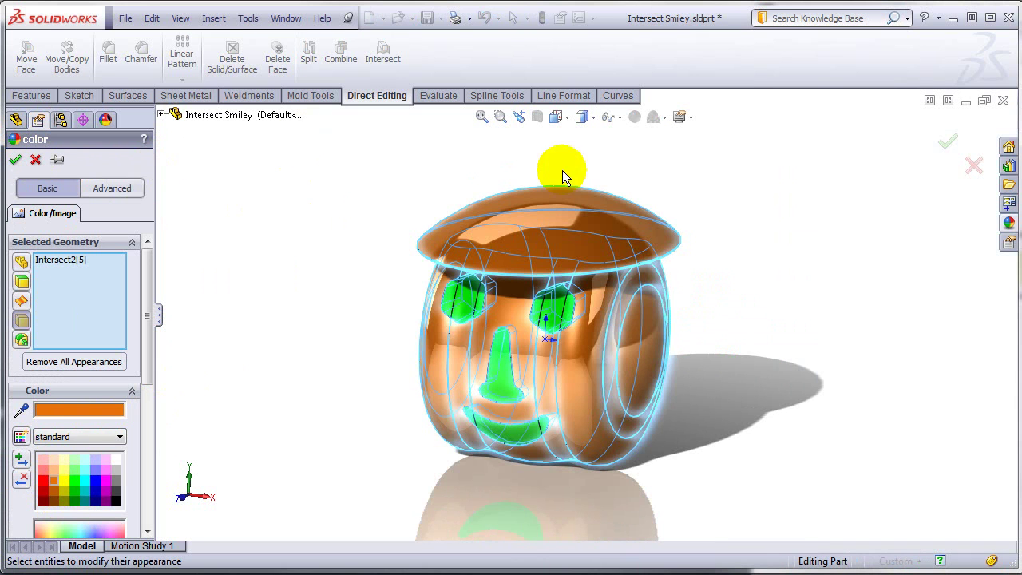
{"action": "left_click", "coordinate": [17, 160]}
Step: Hide the orange head body to isolate the eye, nose and mouth inserts for inspection
{"action": "middle_click_drag", "start_coordinate": [451, 192], "coordinate": [536, 192]}
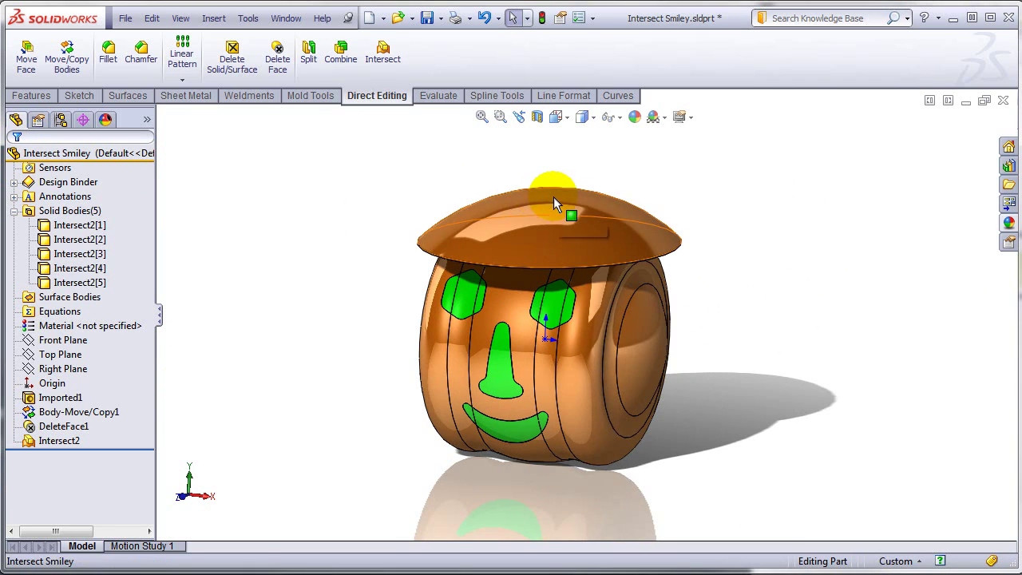
{"action": "right_click", "coordinate": [554, 196]}
{"action": "left_click", "coordinate": [586, 172]}
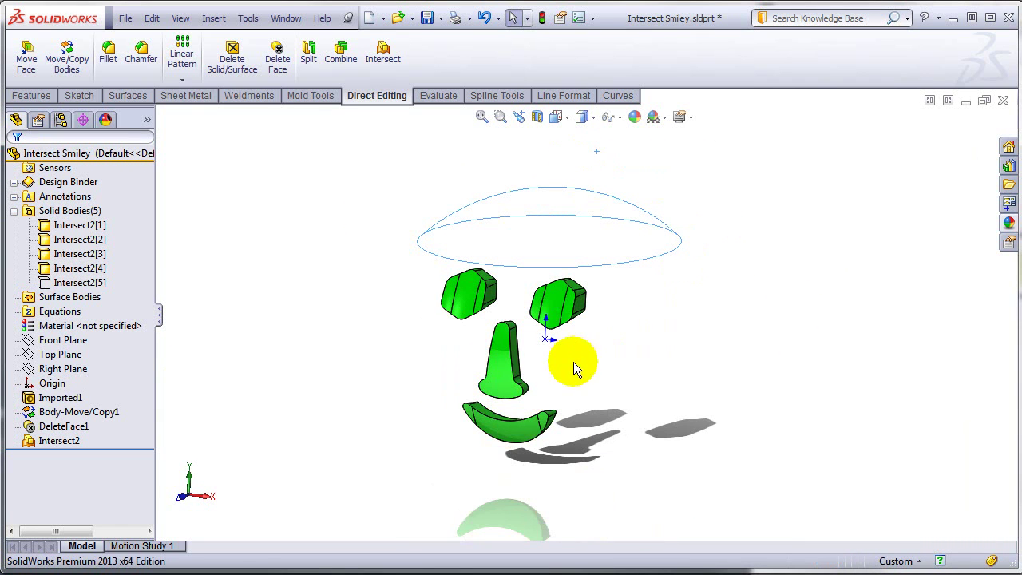